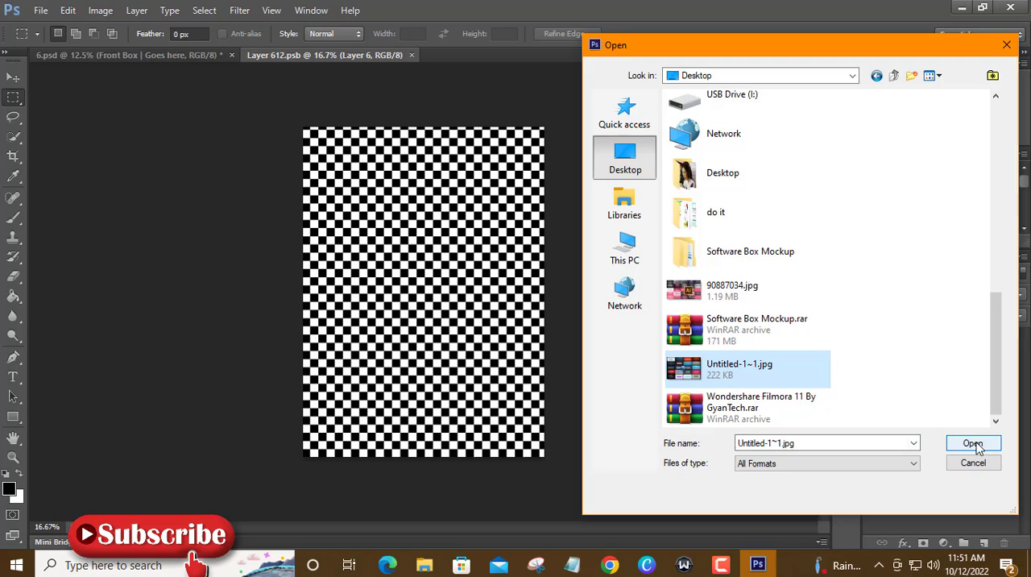
Open Untitled-1~1.jpg and move its artwork into the Layer 612.psb document as a new layer.
left_click(975, 445)
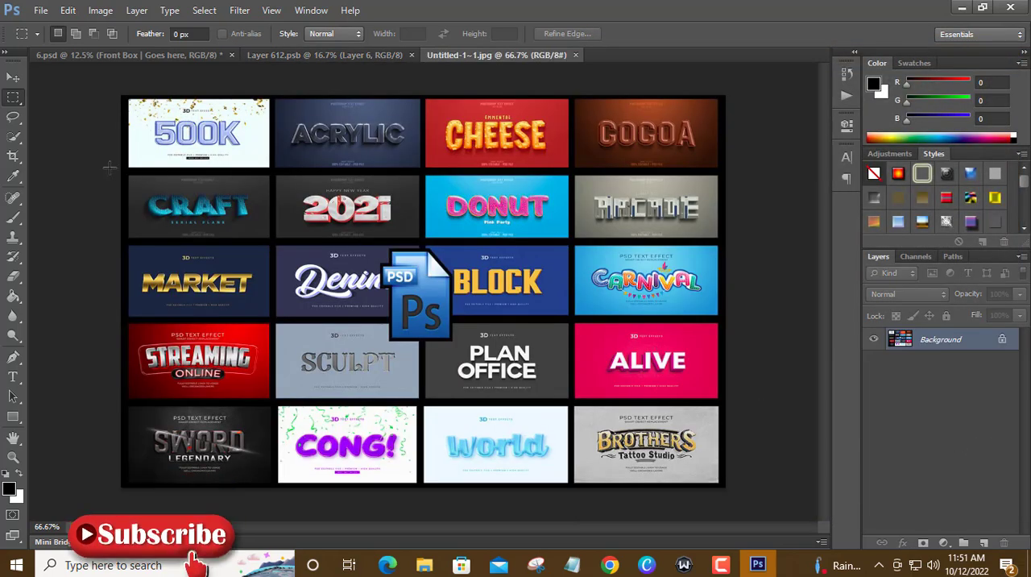
left_click(13, 77)
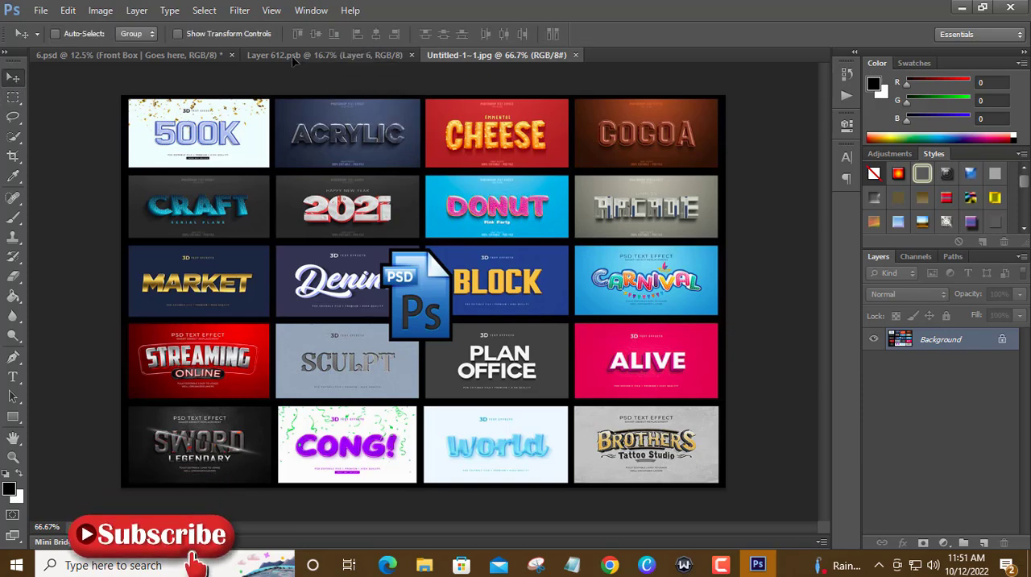
left_click_drag(294, 60, 377, 153)
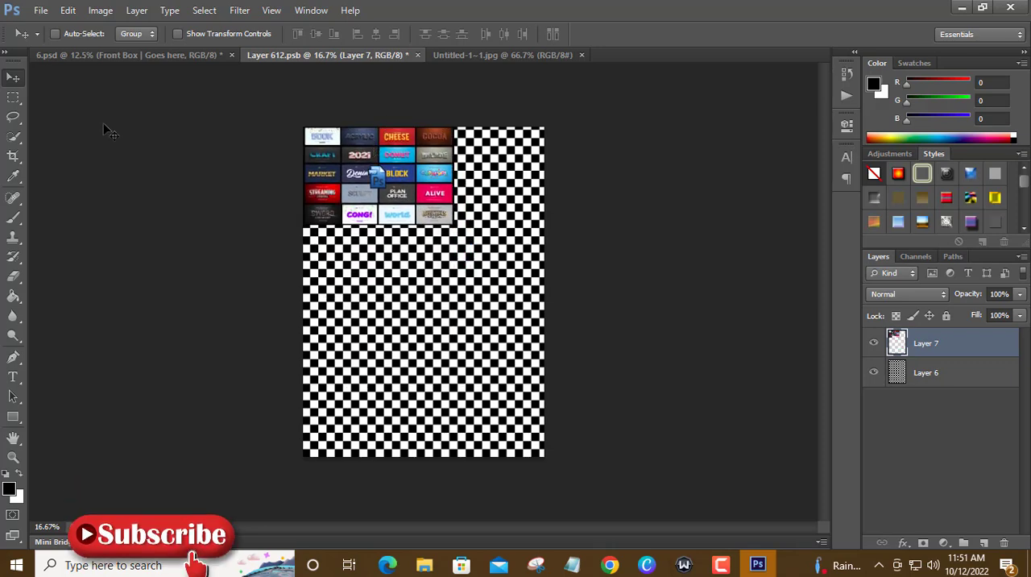
Free Transform the placed artwork to about 159.5% width and 335.8% height so it covers the whole canvas, and apply it.
left_click(69, 12)
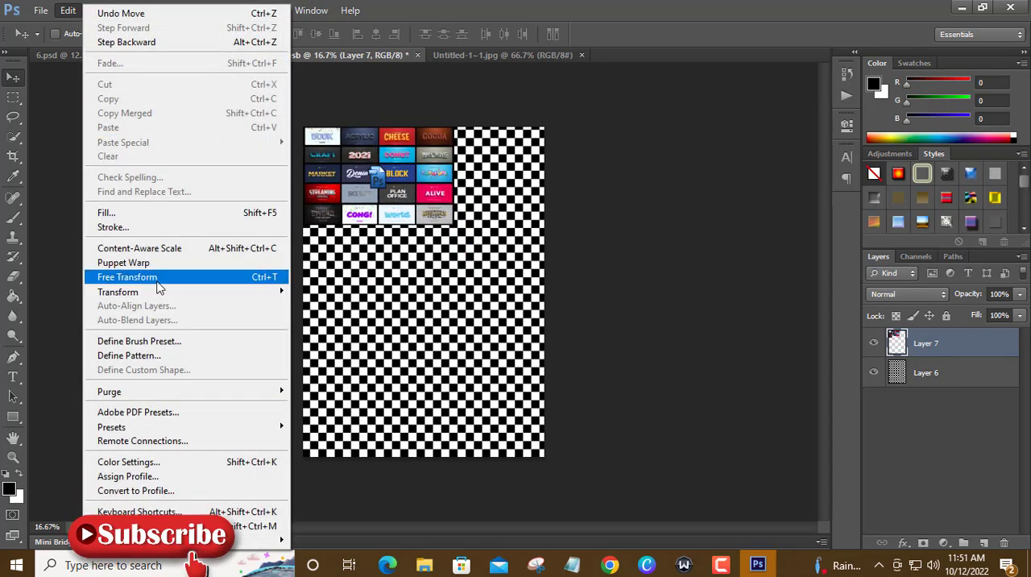
left_click(158, 278)
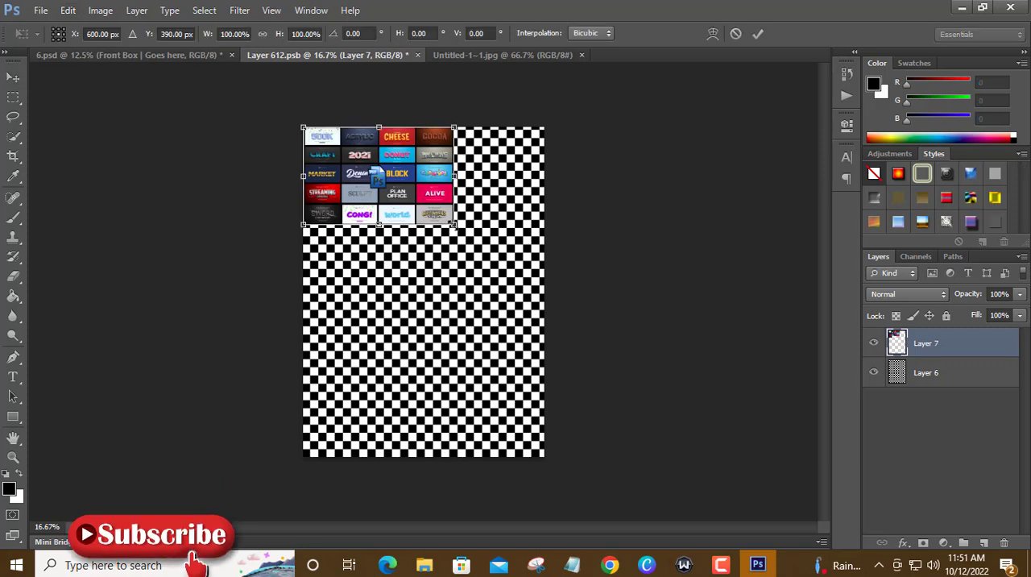
left_click_drag(455, 224, 545, 456)
left_click(12, 80)
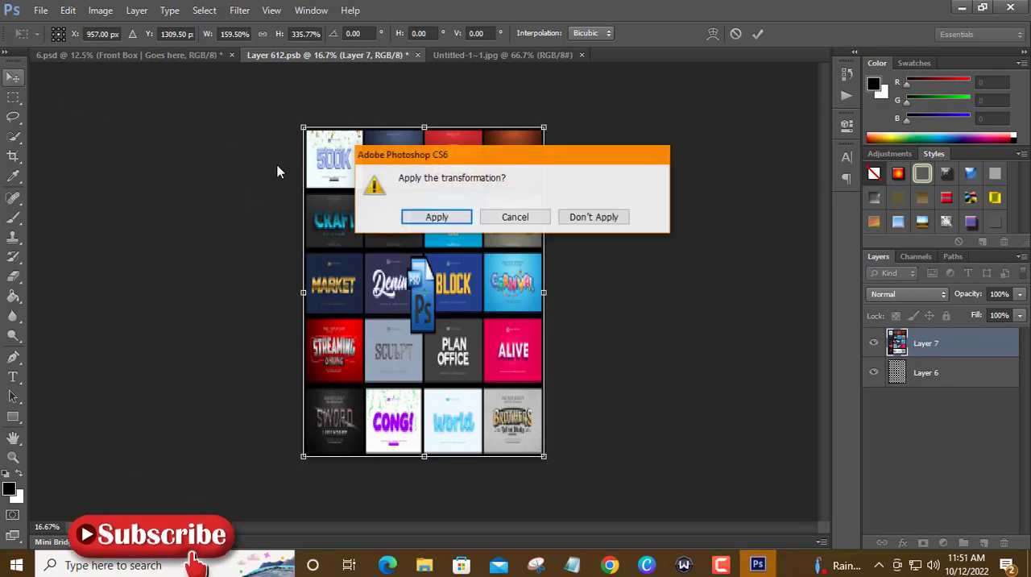
left_click(438, 216)
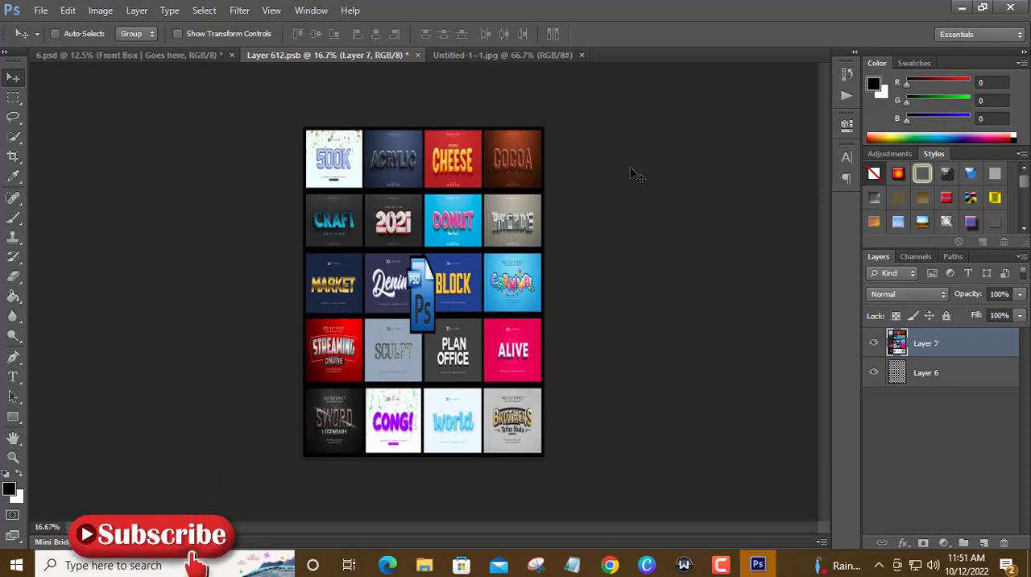
Save and close Layer 612.psb, and return to the 6.psd mockup.
left_click(418, 54)
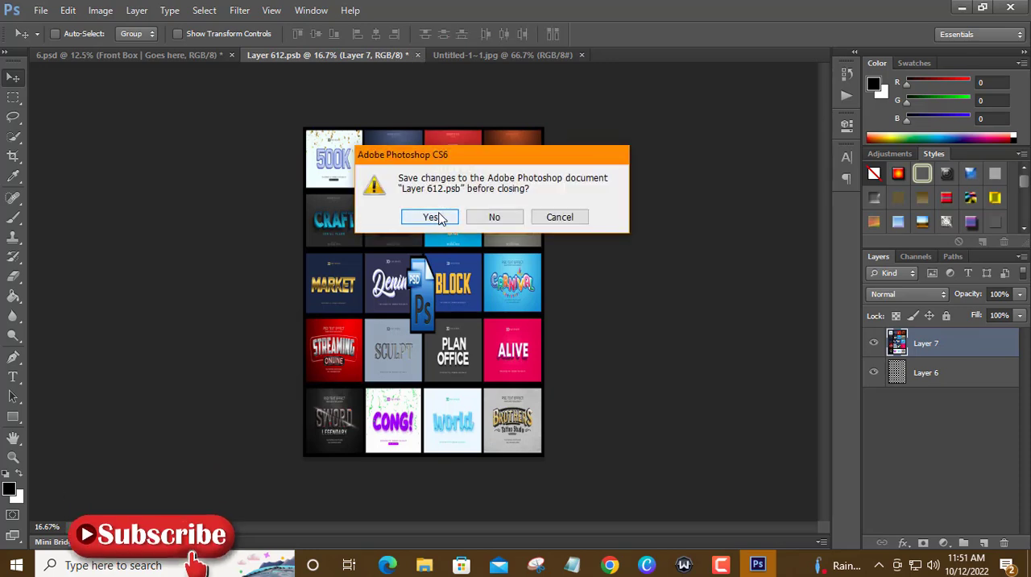
left_click(432, 216)
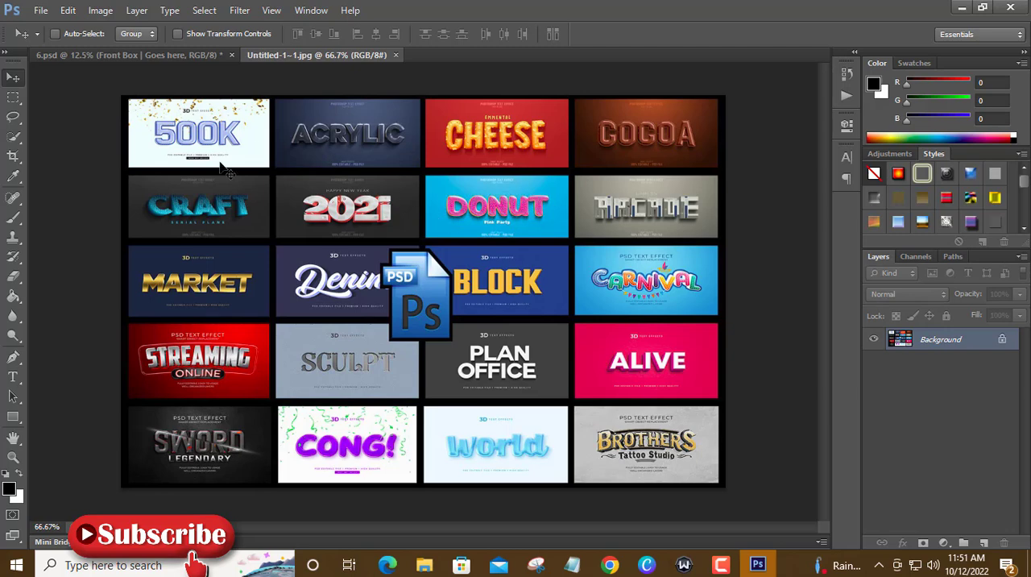
left_click(145, 55)
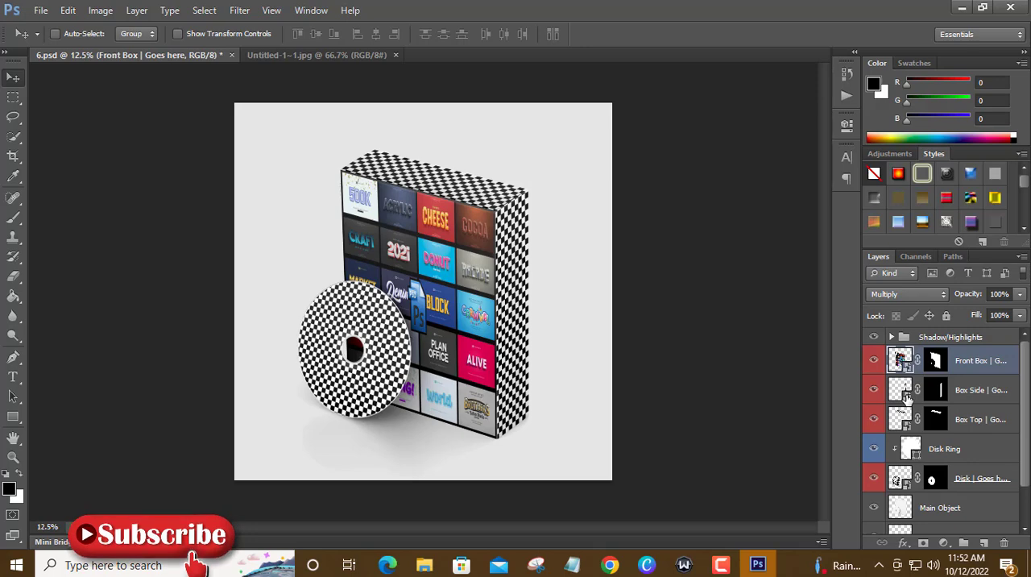
Sample the light blue of the Carnival tile as the foreground color and open the Box Side smart object's contents.
left_click(10, 487)
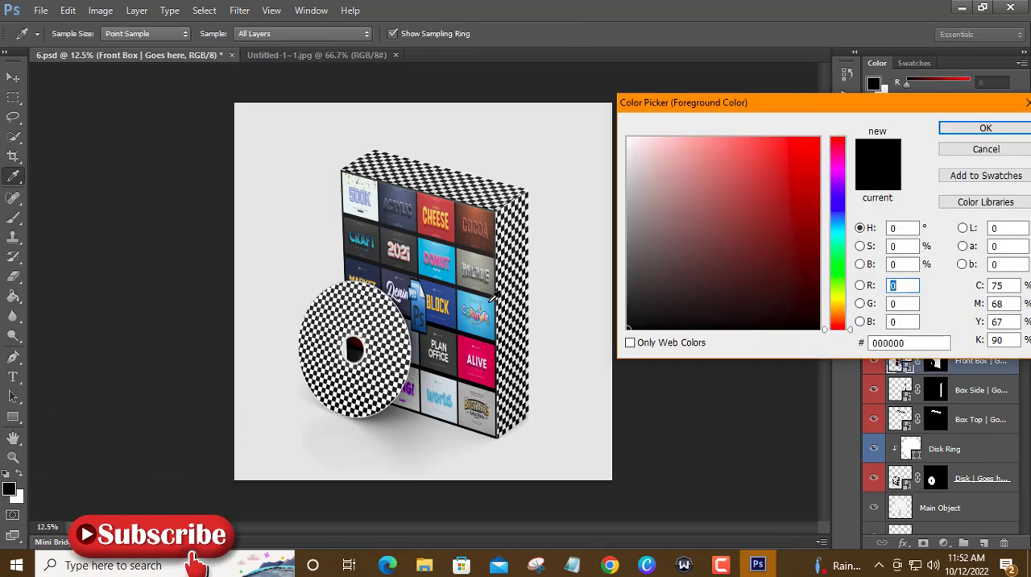
left_click(488, 304)
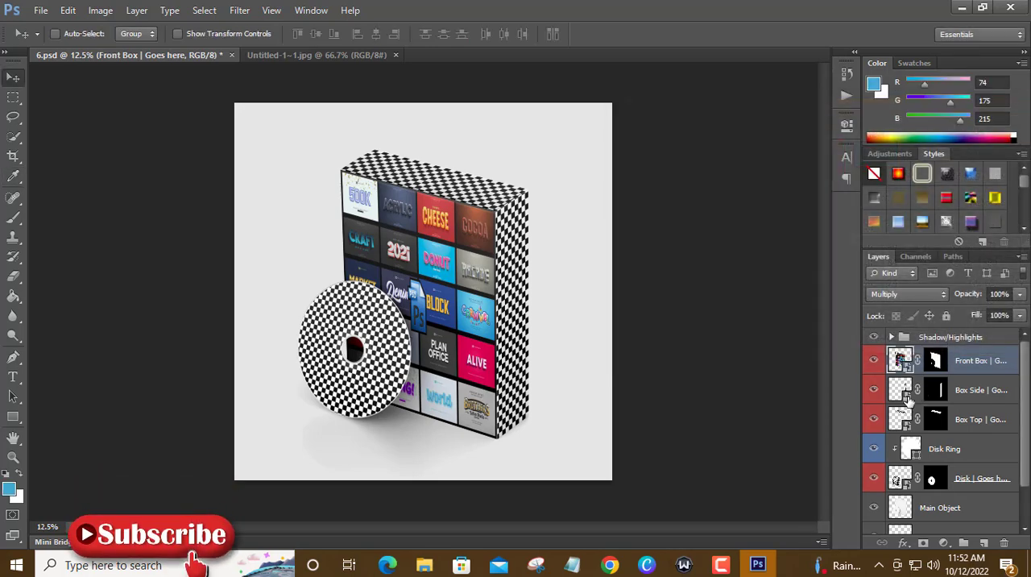
double_click(900, 390)
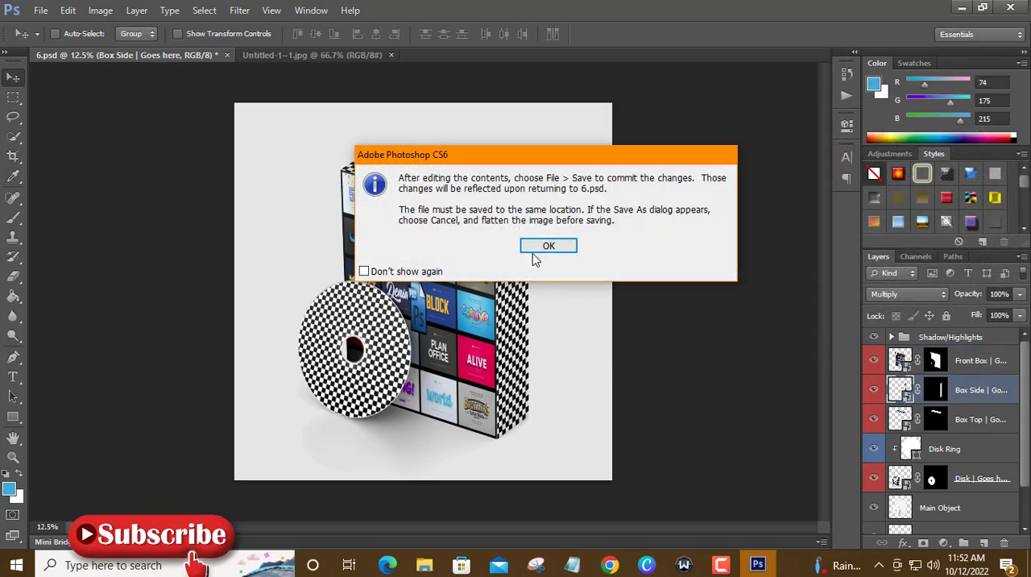
left_click(535, 252)
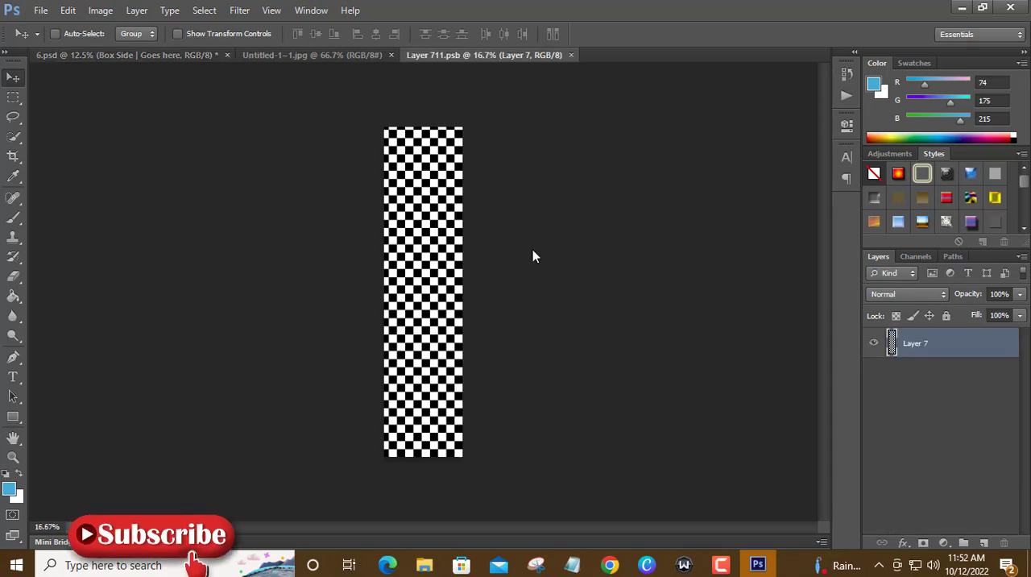
Add a new layer above the checkered pattern and paint it completely light blue, enlarging the brush to 411 px.
left_click(984, 544)
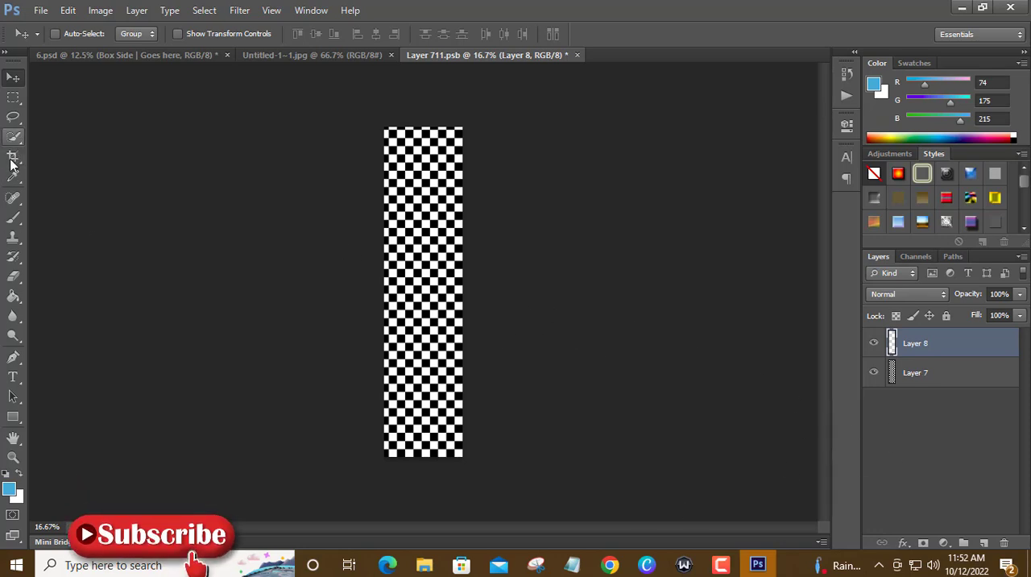
left_click(13, 218)
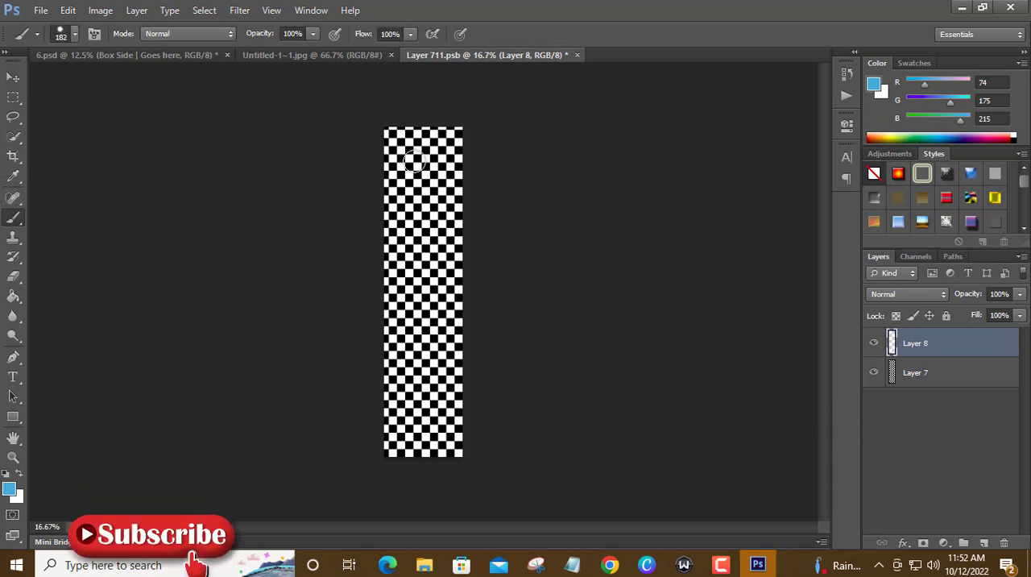
left_click_drag(418, 226, 412, 176)
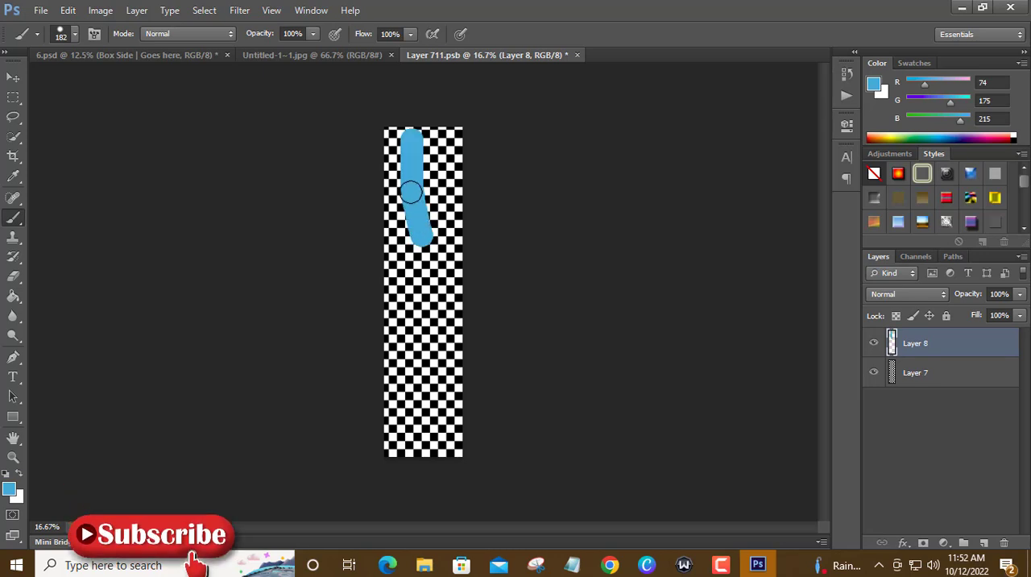
right_click(419, 172)
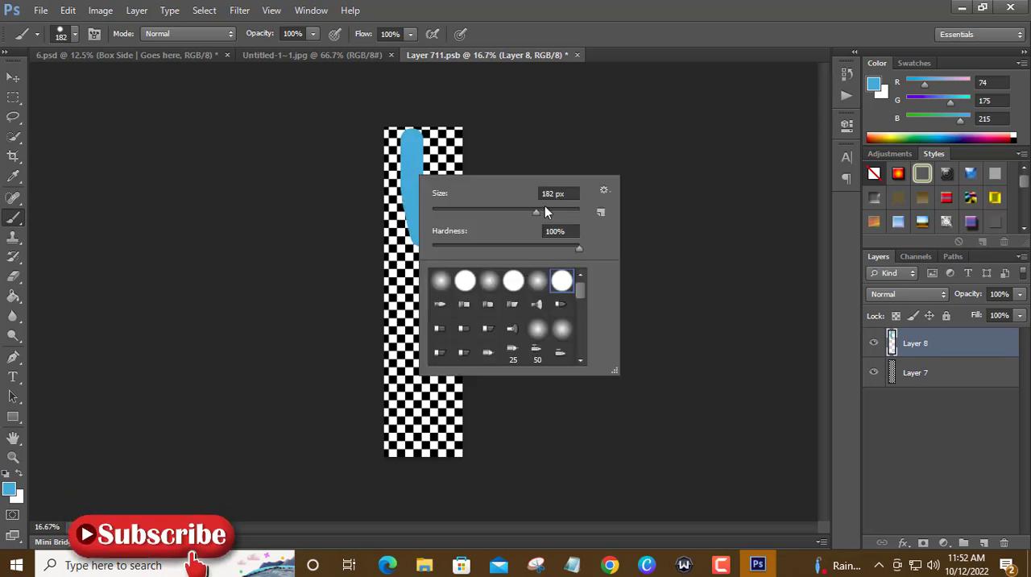
left_click(558, 212)
mouse_move(392, 142)
left_mouse_down()
mouse_move(399, 248)
mouse_move(452, 138)
mouse_move(440, 319)
mouse_move(432, 194)
mouse_move(392, 122)
mouse_move(406, 229)
mouse_move(375, 297)
mouse_move(389, 445)
mouse_move(417, 240)
mouse_move(460, 328)
left_mouse_up()
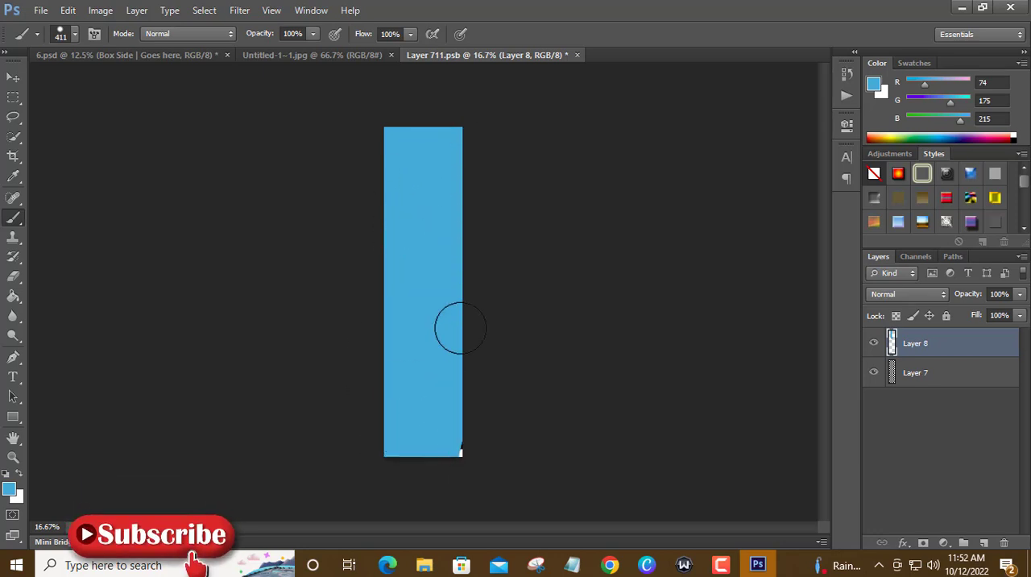
mouse_move(420, 447)
left_mouse_down()
mouse_move(464, 353)
mouse_move(330, 224)
left_mouse_up()
Open photoshop_PNG56.png and move its Ps logo into Layer 711.psb, placing it near the top of the blue strip.
left_click(41, 11)
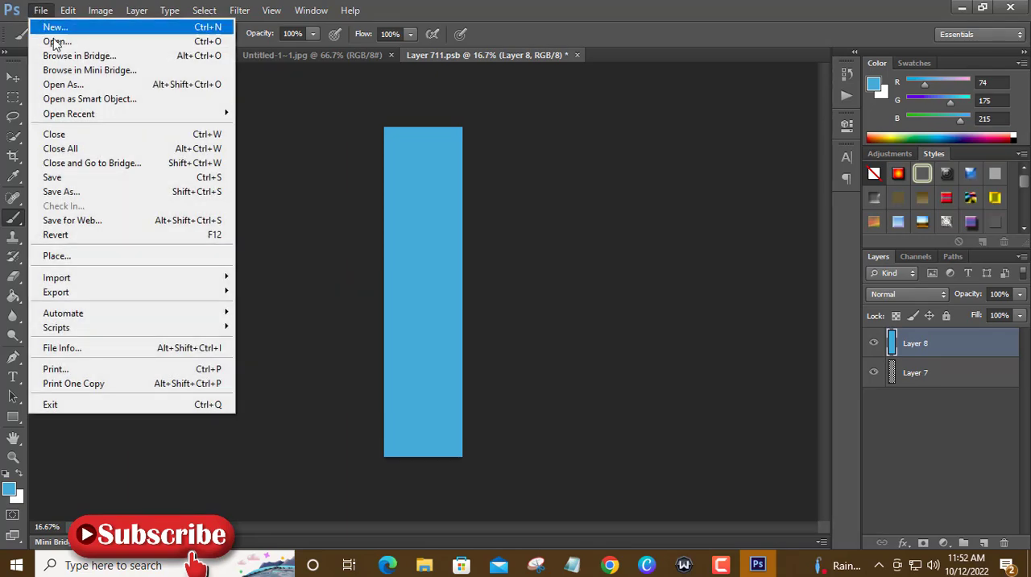
left_click(64, 44)
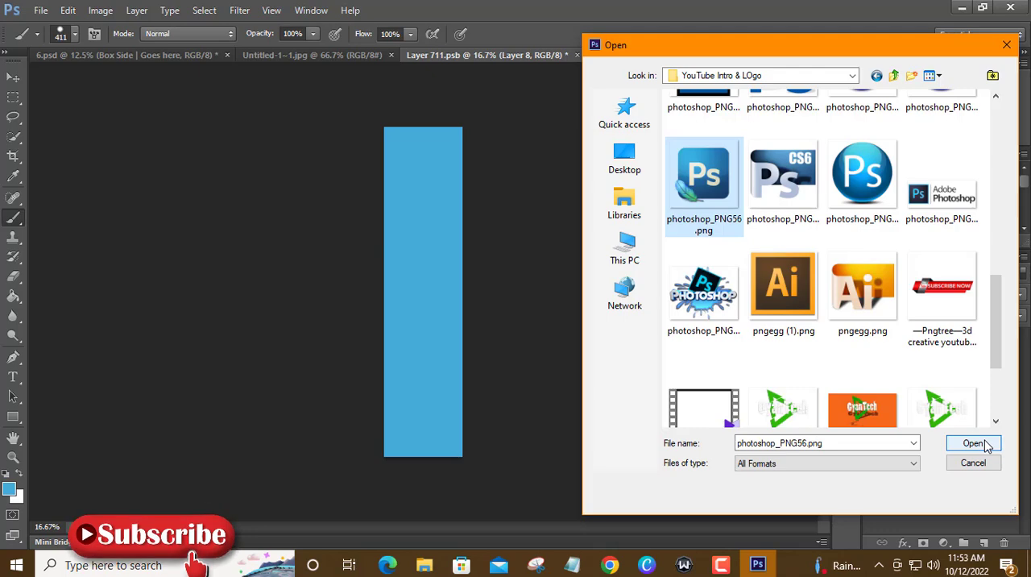
left_click(978, 442)
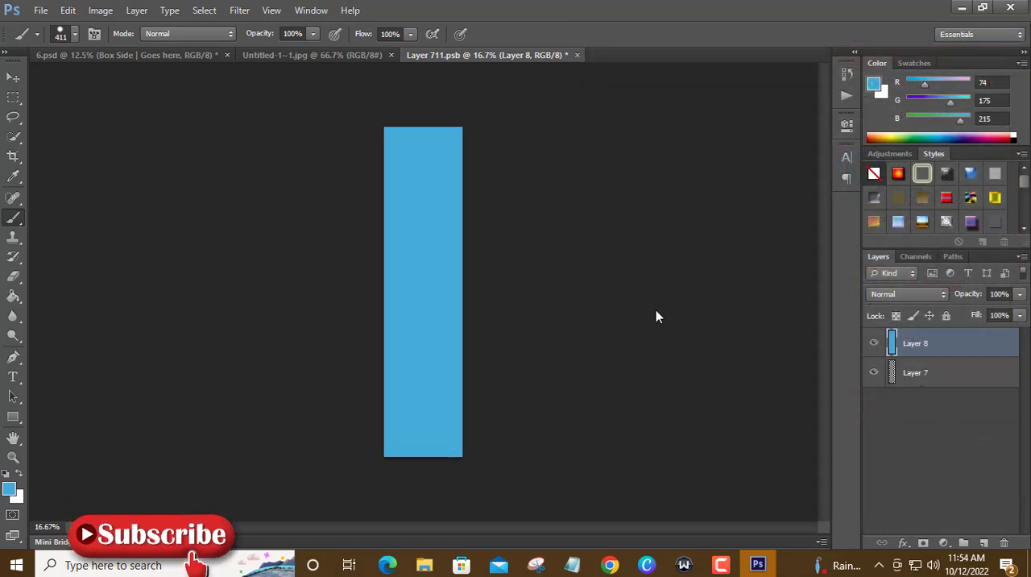
left_click(14, 79)
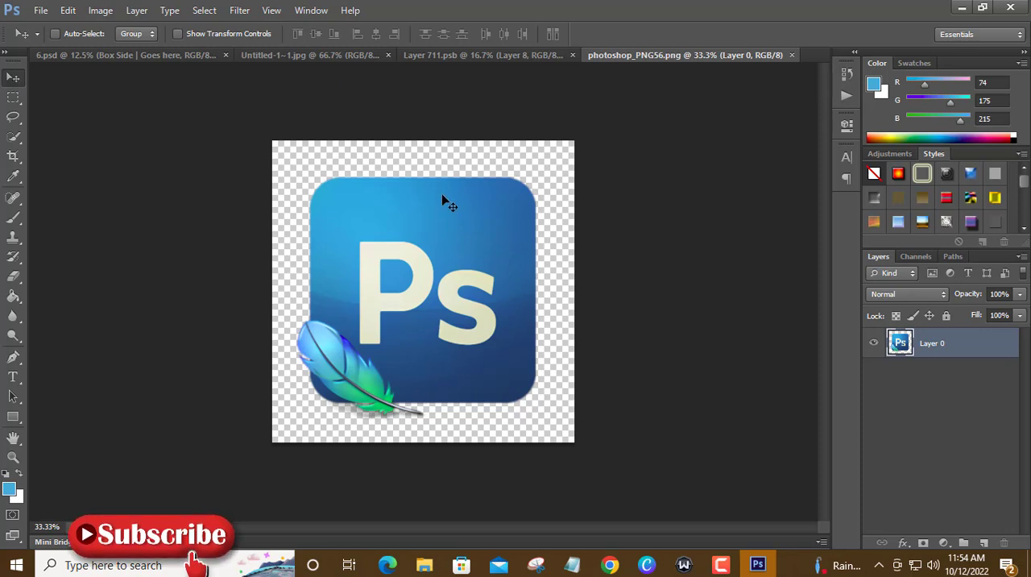
left_click_drag(444, 201, 501, 63)
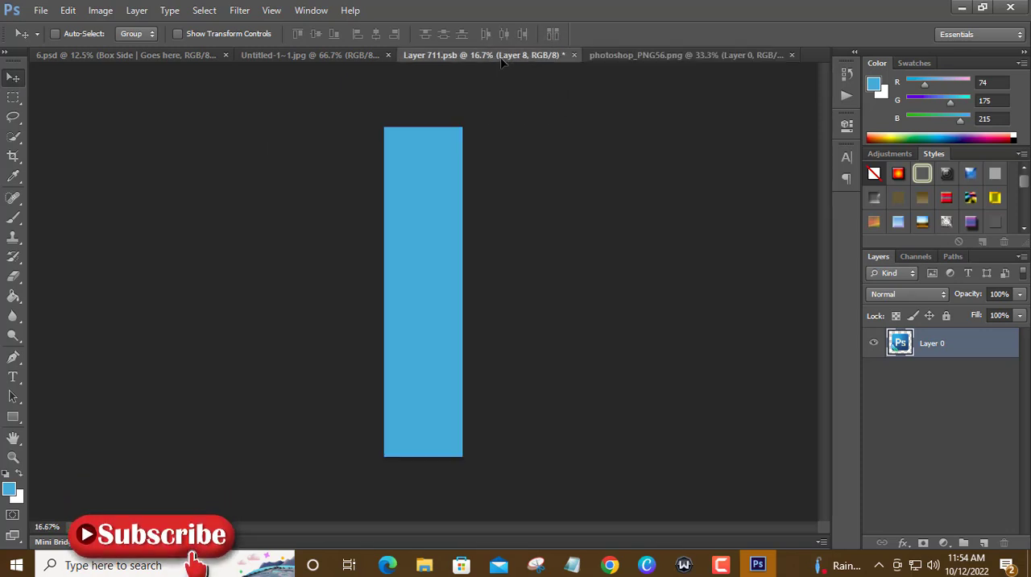
left_click_drag(494, 111, 435, 264)
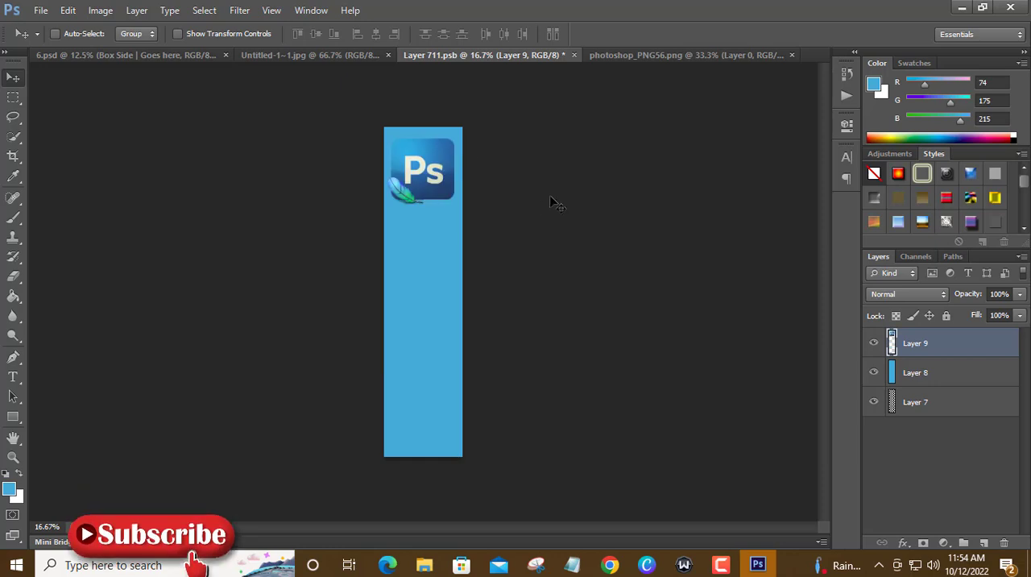
Close the photoshop_PNG56.png file, and save and close Layer 711.psb.
left_click(791, 55)
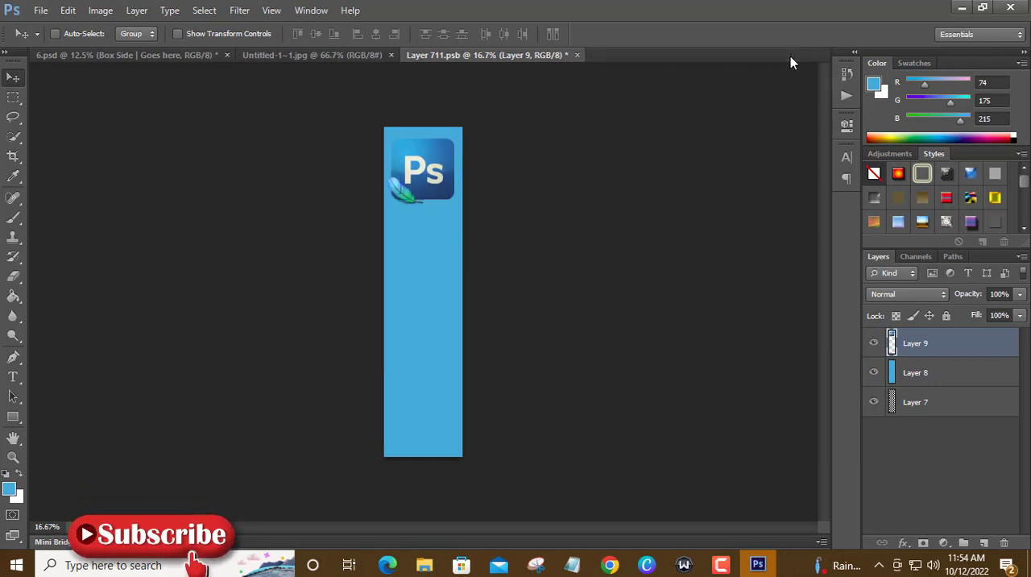
left_click(578, 54)
left_click(428, 216)
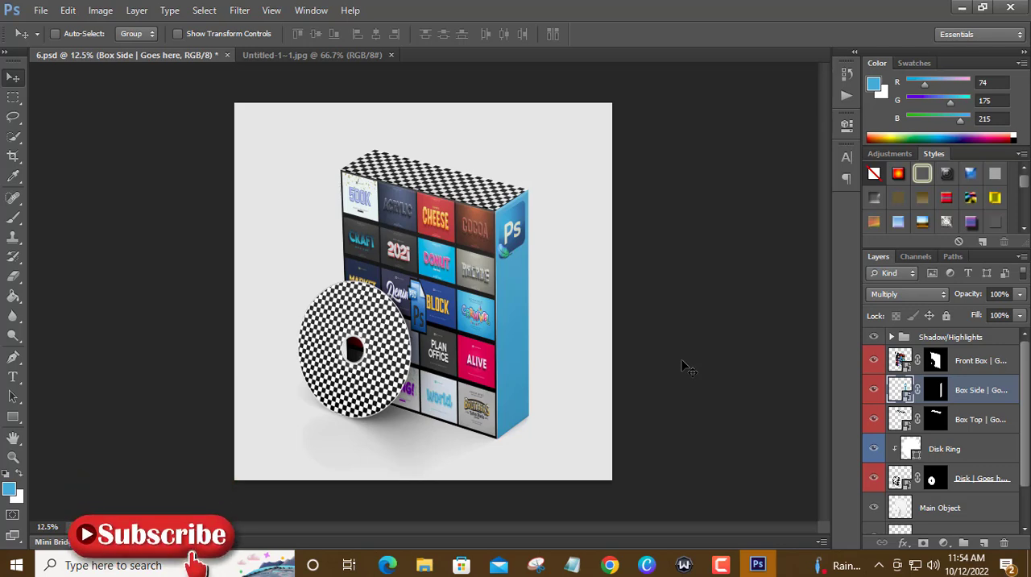
Open the Box Top smart object's contents and fill a new layer with the light blue foreground color.
double_click(900, 420)
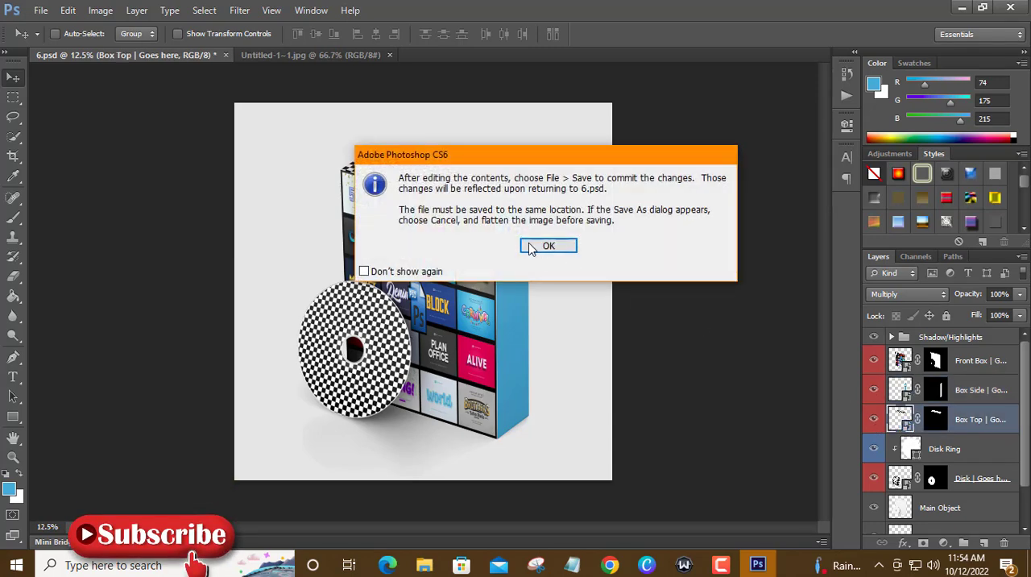
left_click(547, 246)
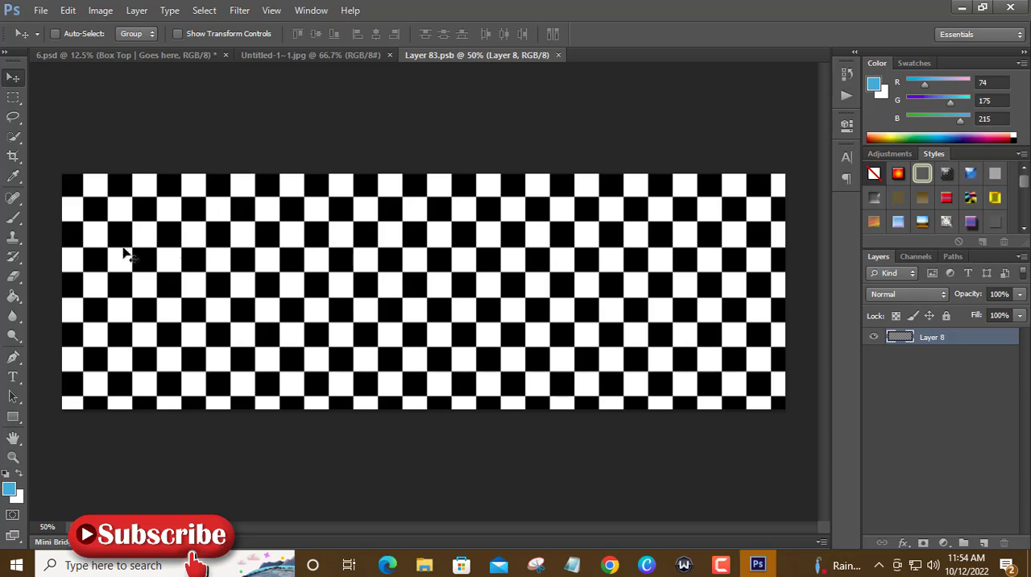
left_click(985, 543)
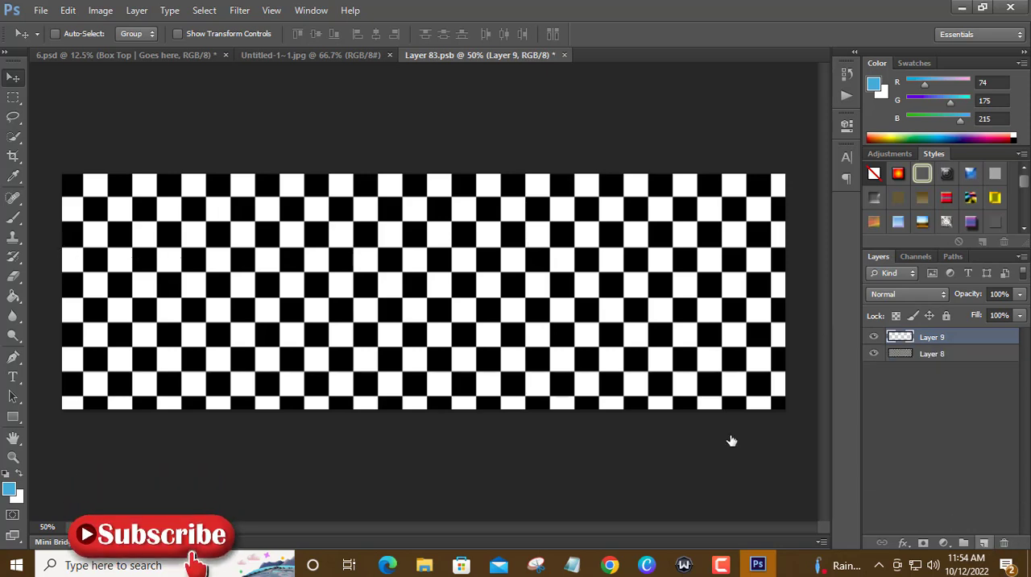
key("b")
key("alt+BackSpace")
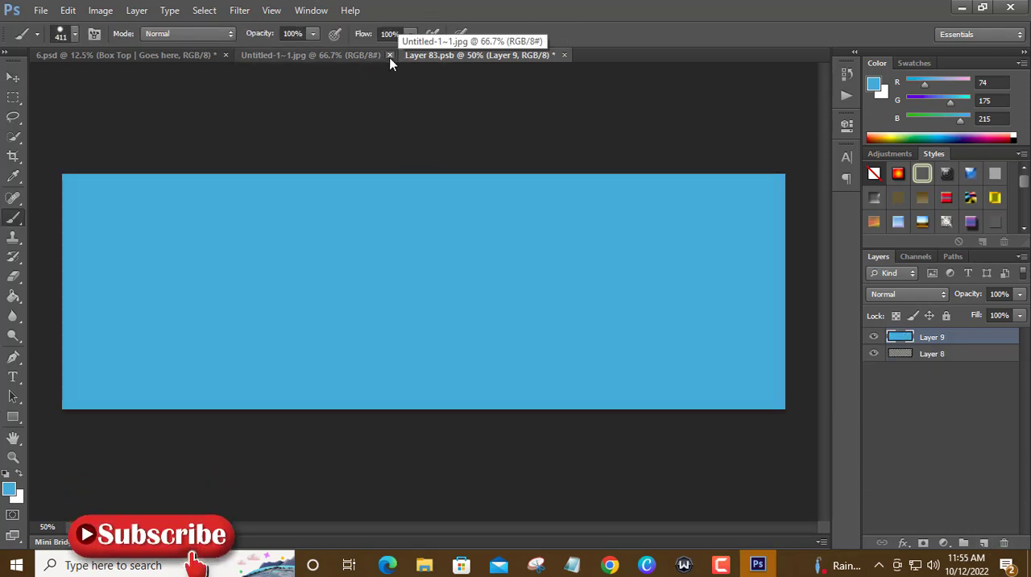
Close Untitled-1~1.jpg, and save and close Layer 83.psb.
left_click(390, 56)
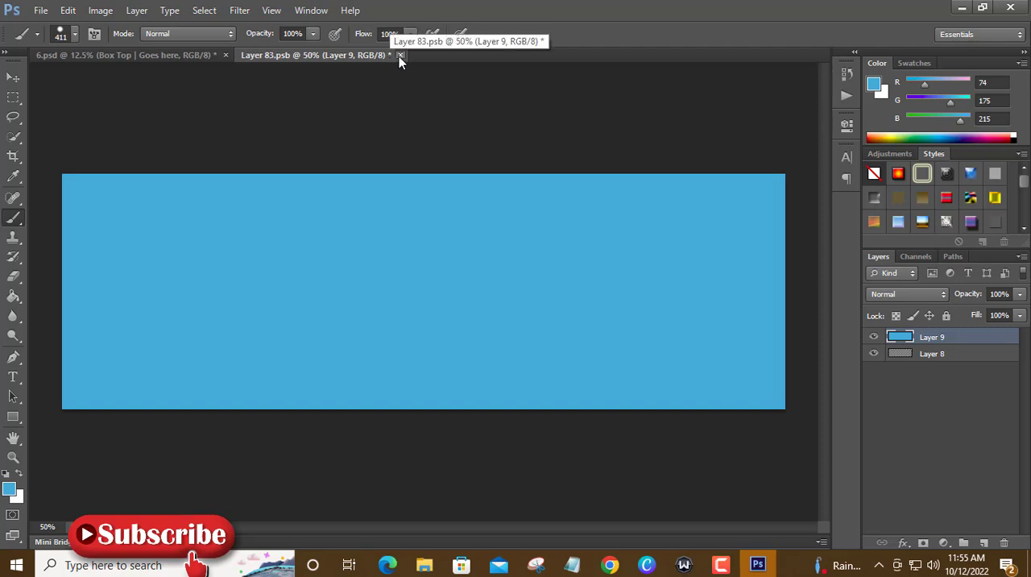
left_click(400, 54)
left_click(431, 219)
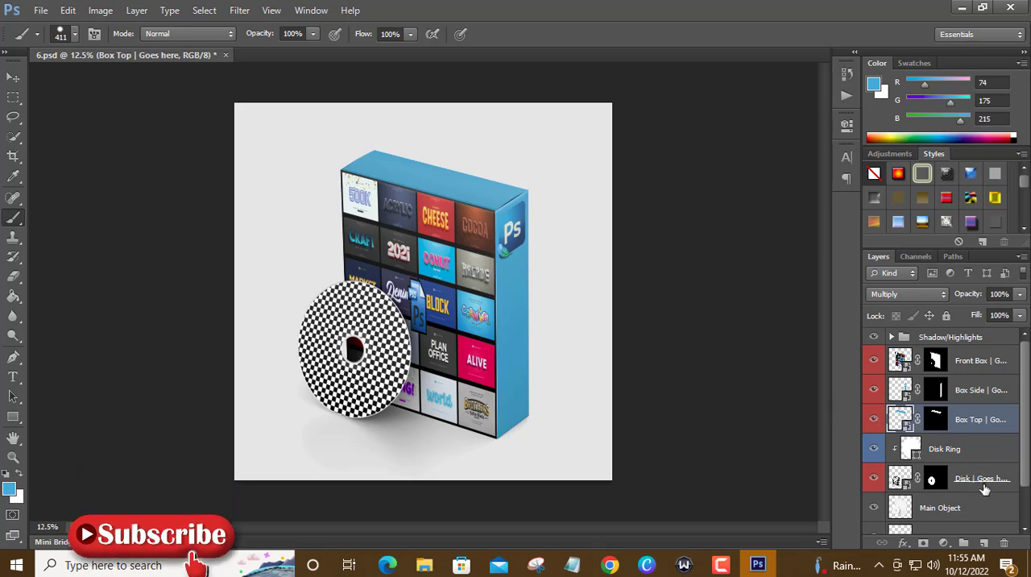
Open the Disk smart object's contents from 6.psd for editing.
scroll(985, 489, "down", 2)
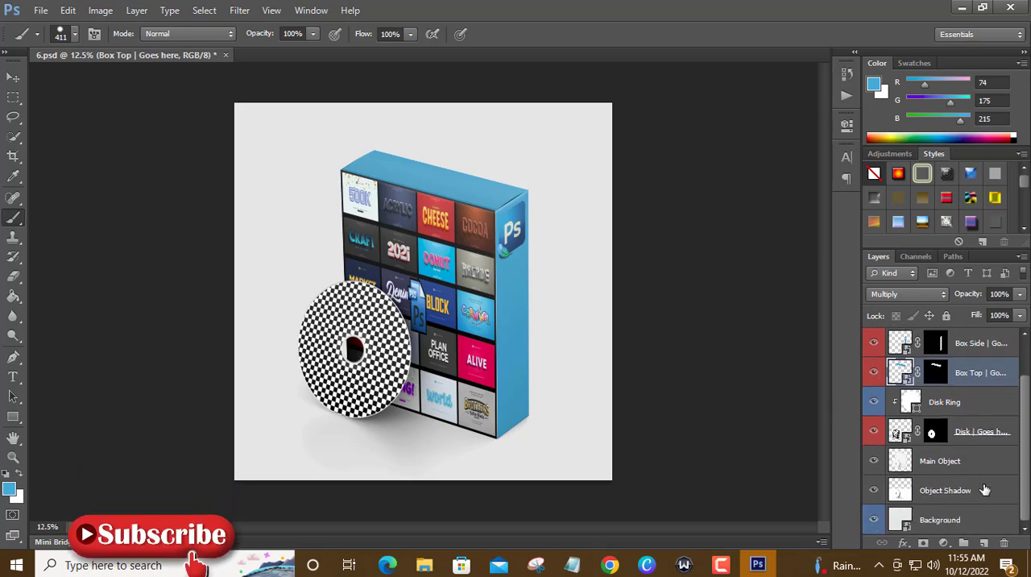
double_click(903, 435)
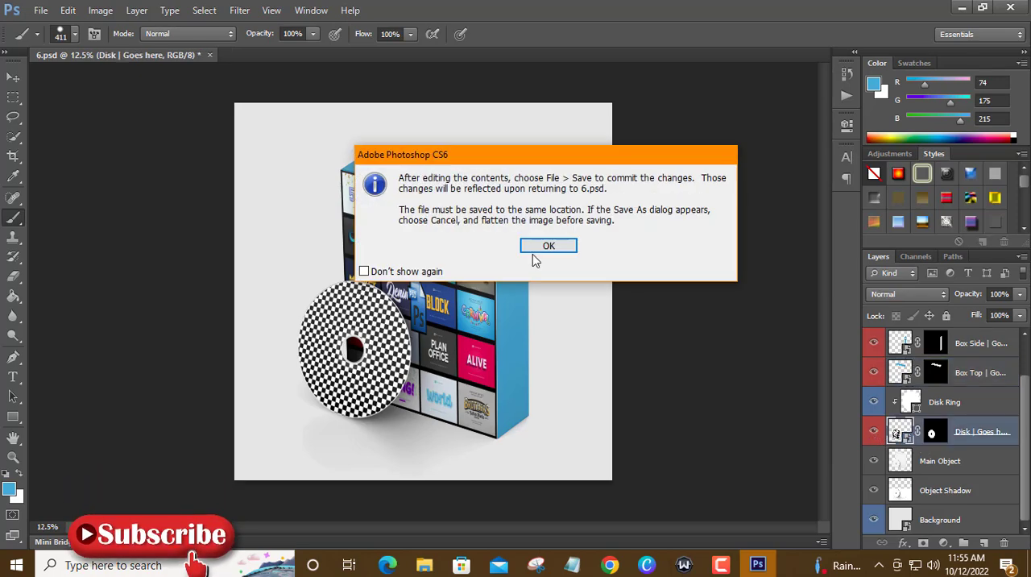
left_click(549, 247)
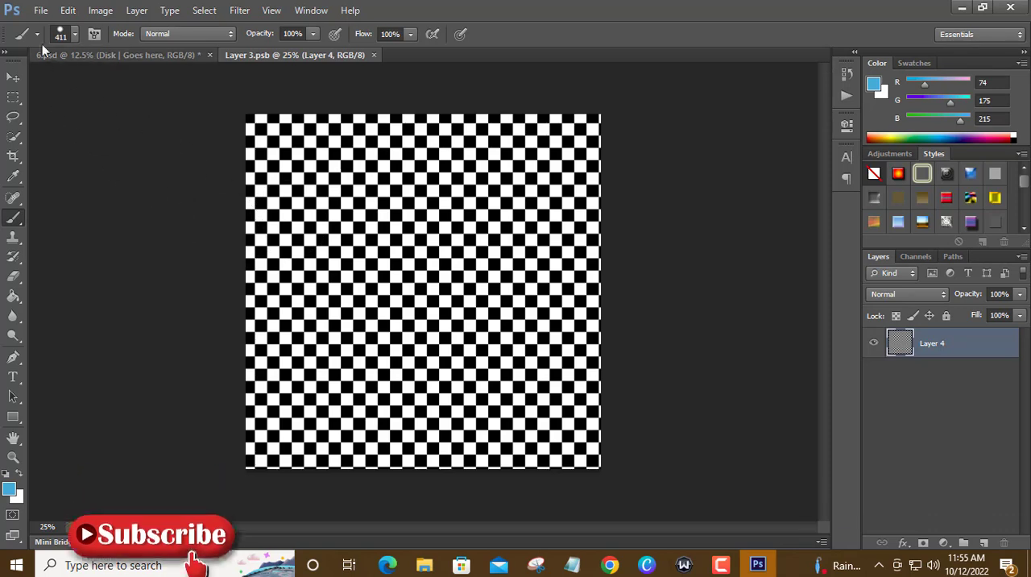
Open Untitled-1~1.jpg from the Desktop and move its artwork into Layer 3.psb, placing it in the canvas's upper-left corner.
left_click(41, 11)
left_click(44, 44)
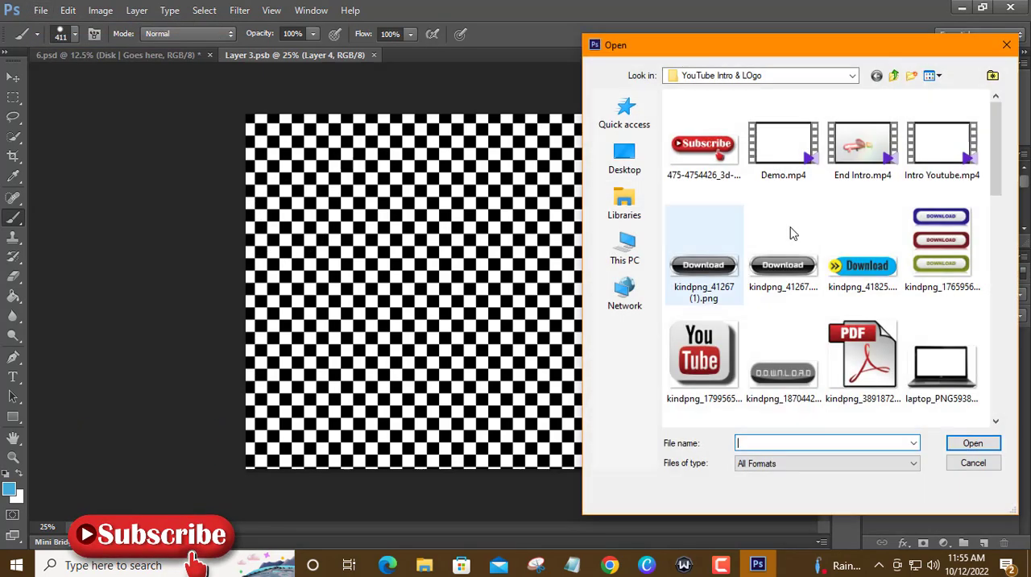
left_click(625, 159)
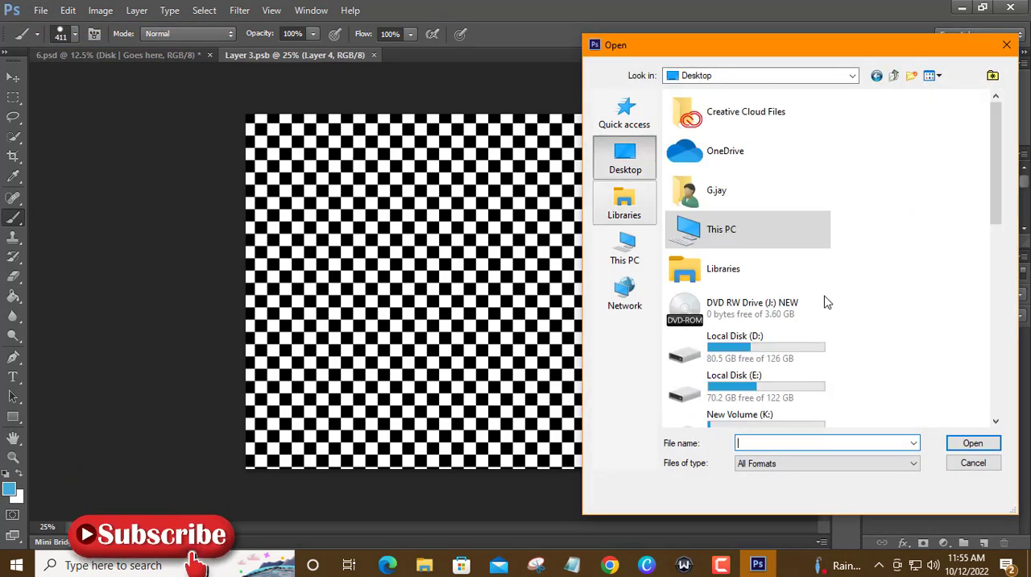
scroll(938, 337, "down", 5)
left_click(732, 377)
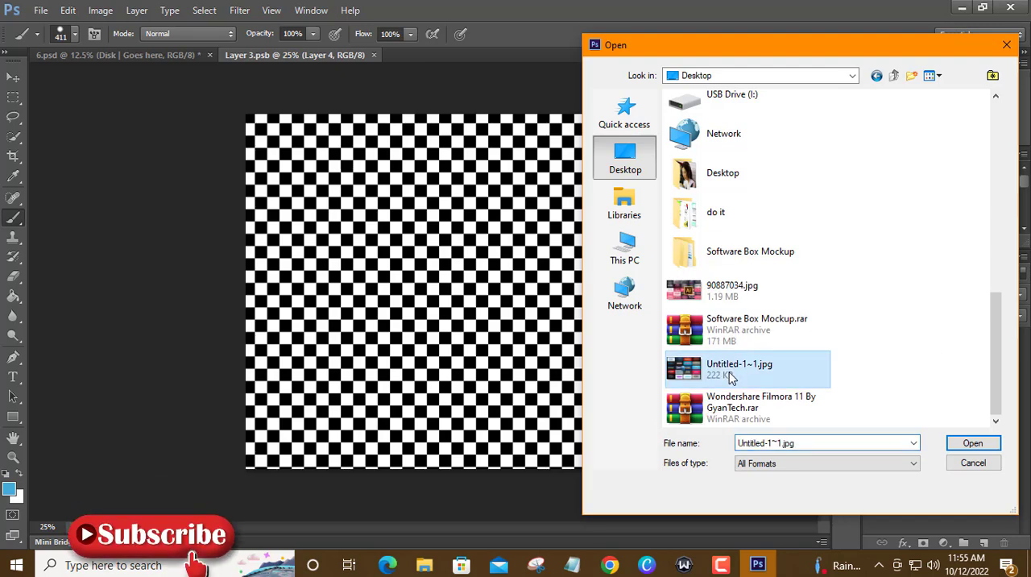
left_click(972, 443)
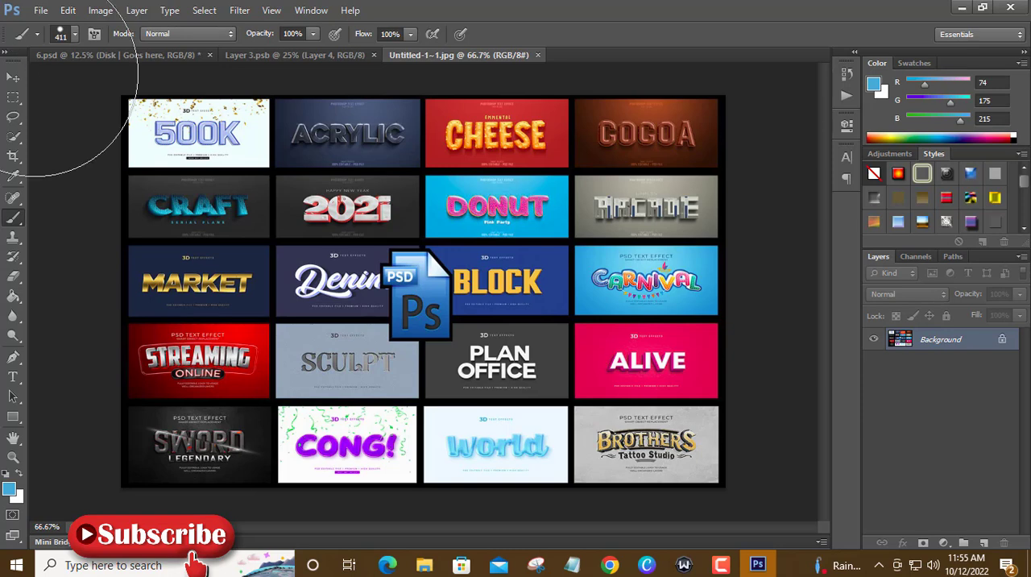
left_click(13, 76)
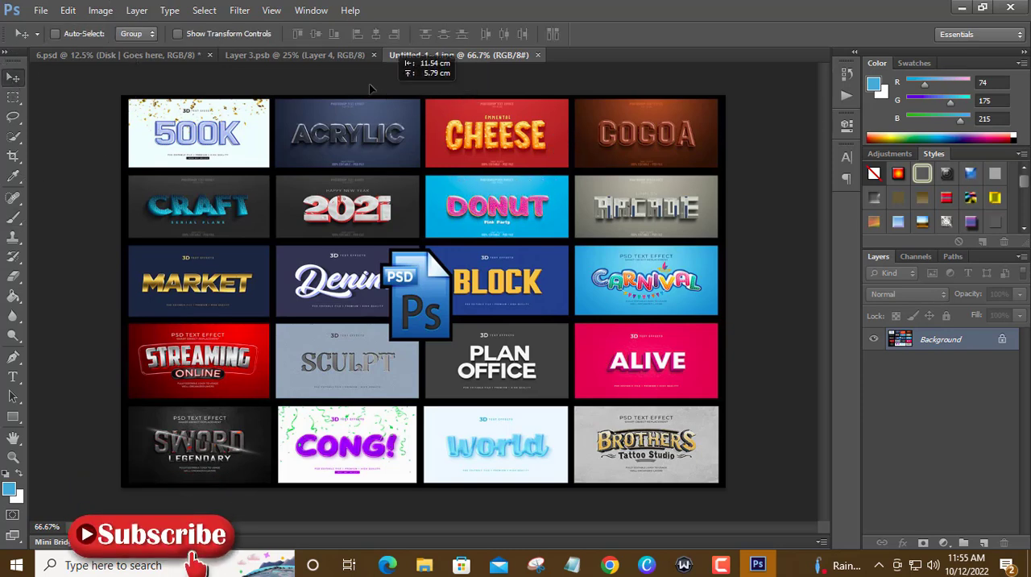
left_click_drag(316, 62, 407, 139)
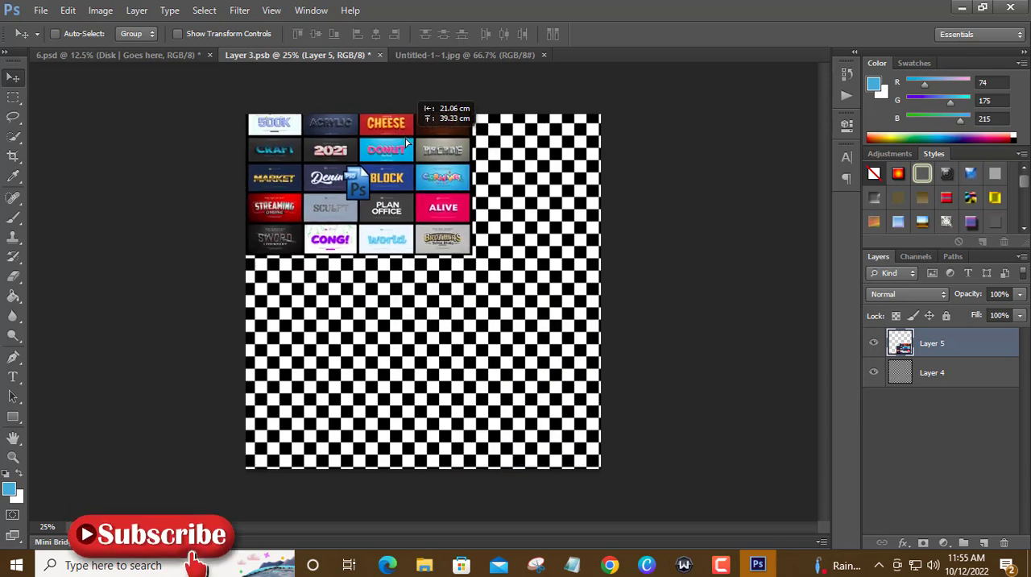
Stretch the artwork to cover the whole canvas and overhang its left and right edges, and save and close Layer 3.psb.
key("ctrl+t")
left_click_drag(475, 258, 615, 472)
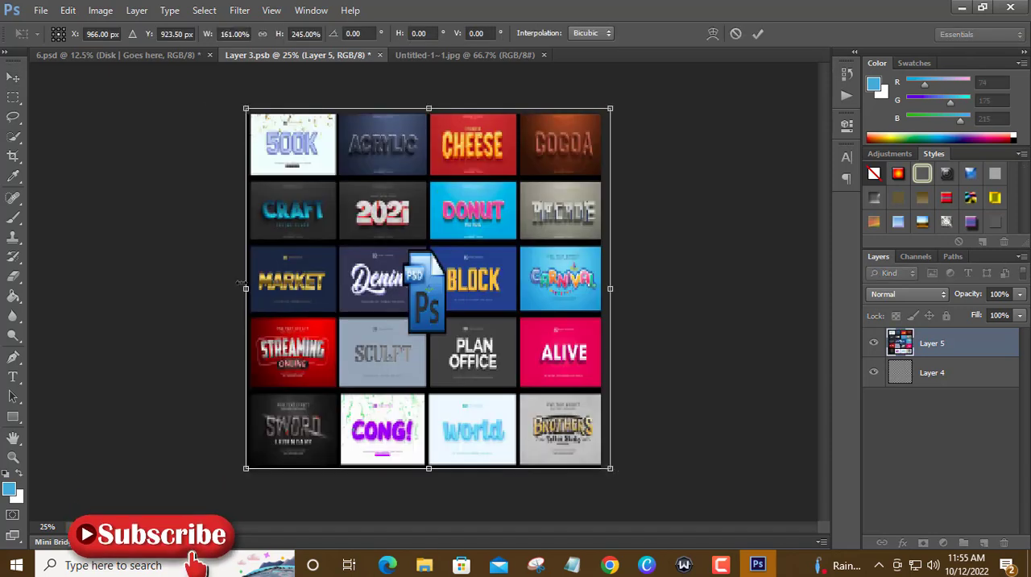
left_click_drag(244, 288, 195, 288)
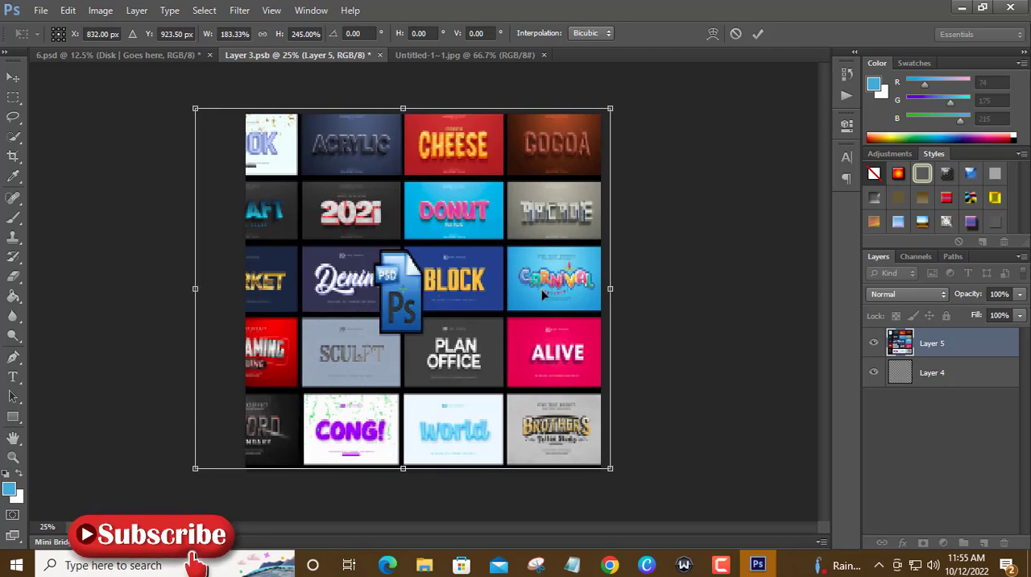
left_click_drag(610, 288, 629, 289)
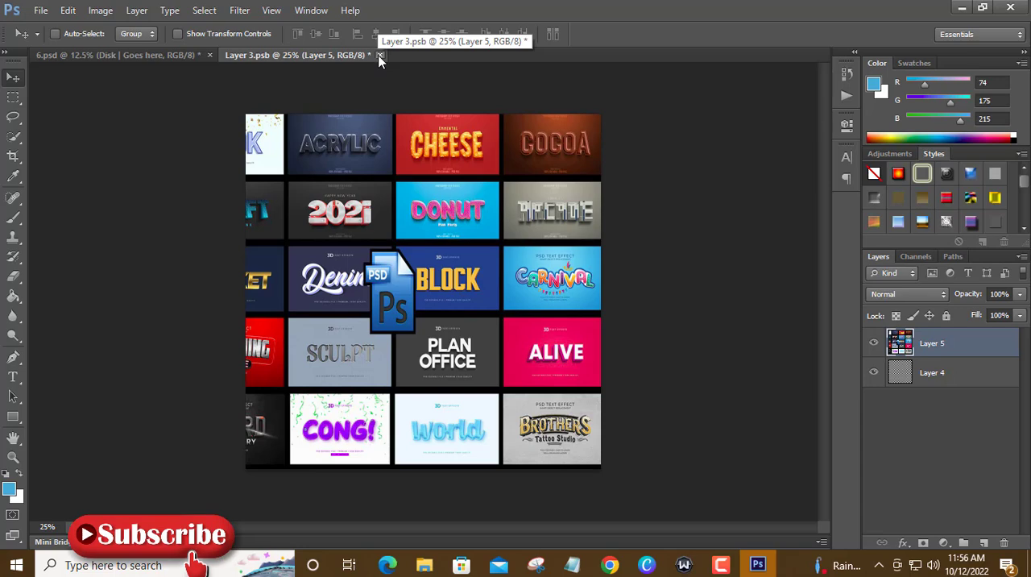
left_click(380, 56)
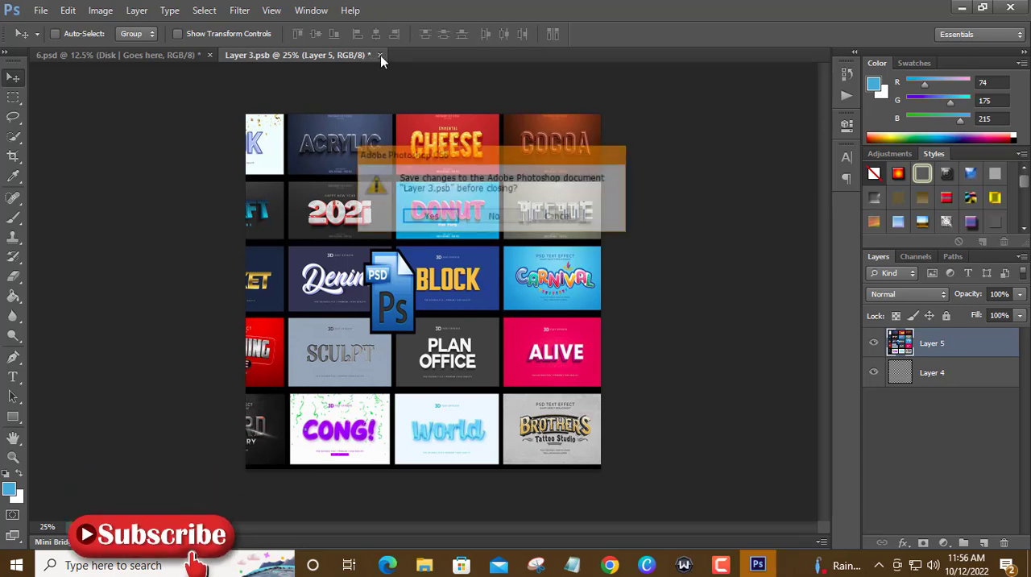
left_click(427, 215)
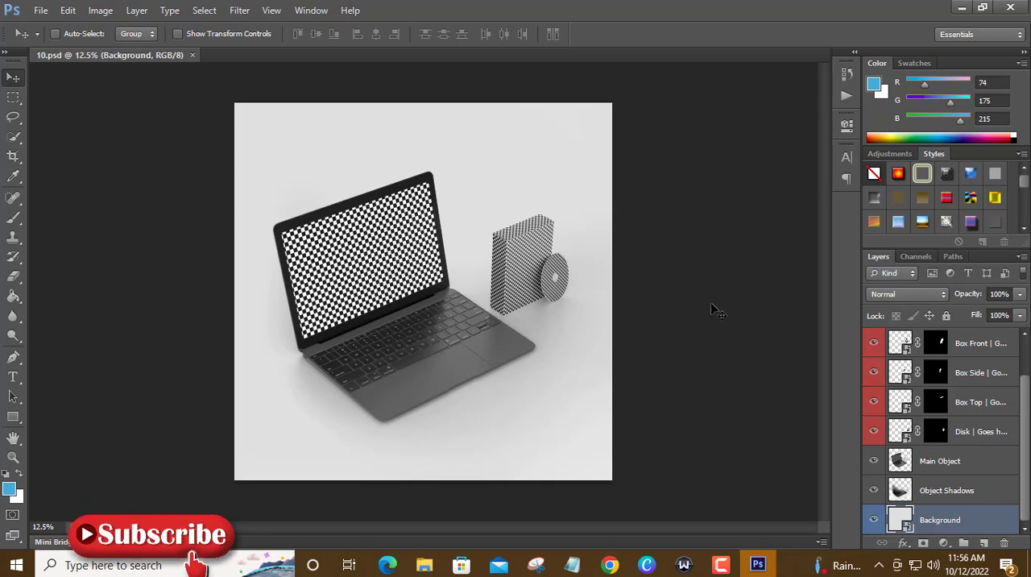
Check which surface the Box Front layer covers in 10.psd, and open that smart object's contents.
left_click(873, 343)
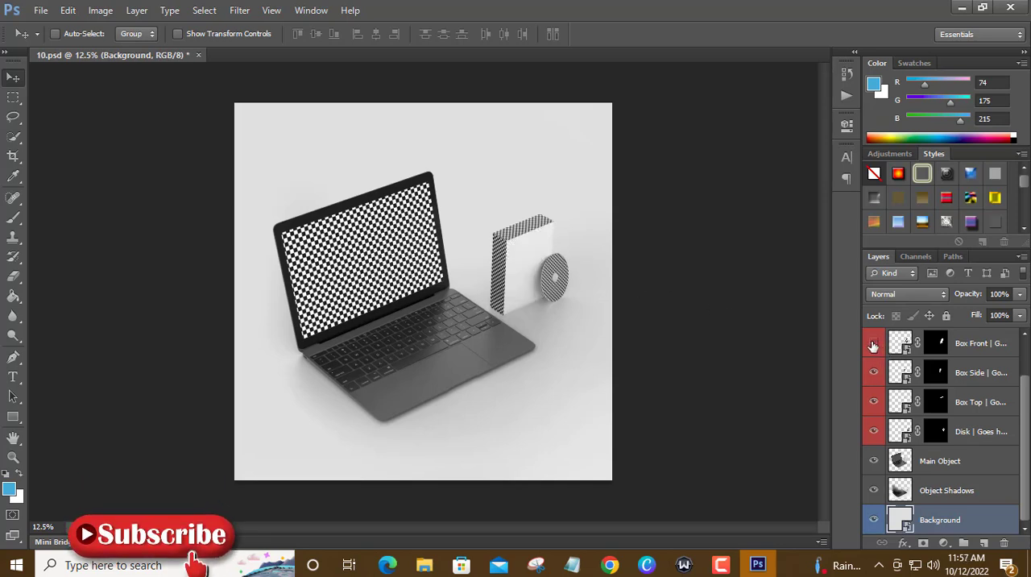
left_click(874, 344)
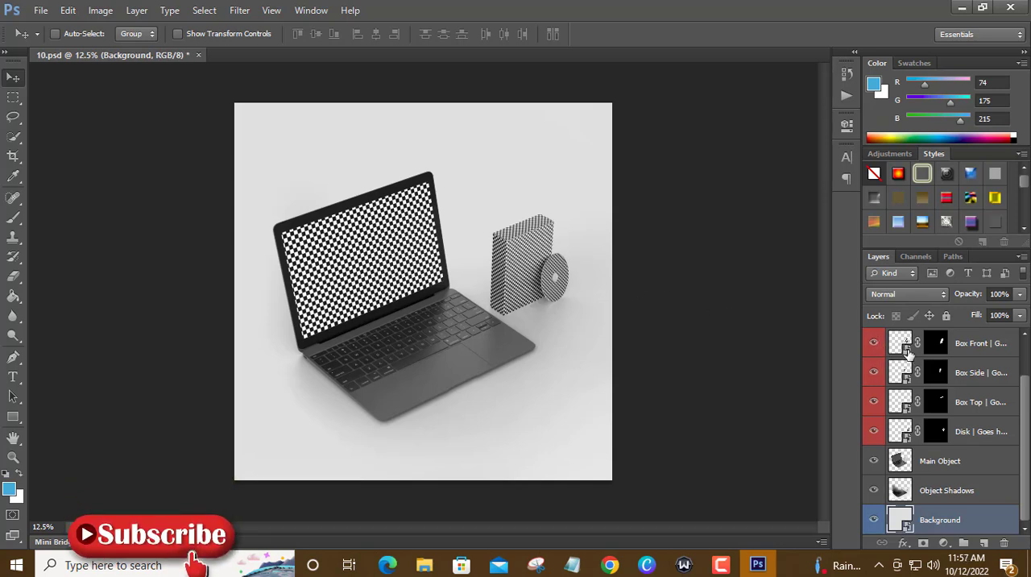
double_click(908, 355)
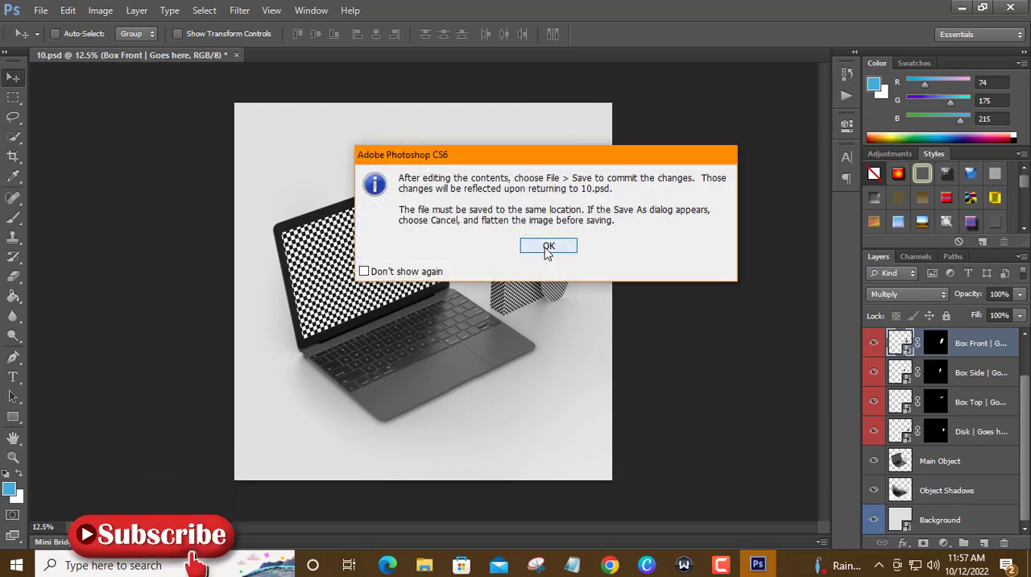
left_click(548, 250)
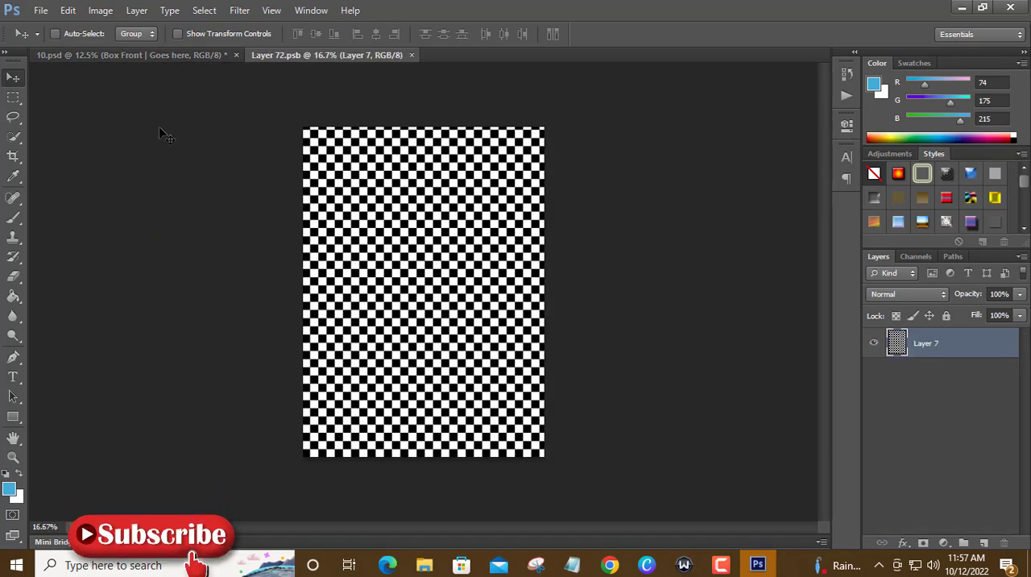
Open Untitled-1~1.jpg and move its artwork into Layer 72.psb, placing it in the canvas's upper-left corner.
left_click(42, 14)
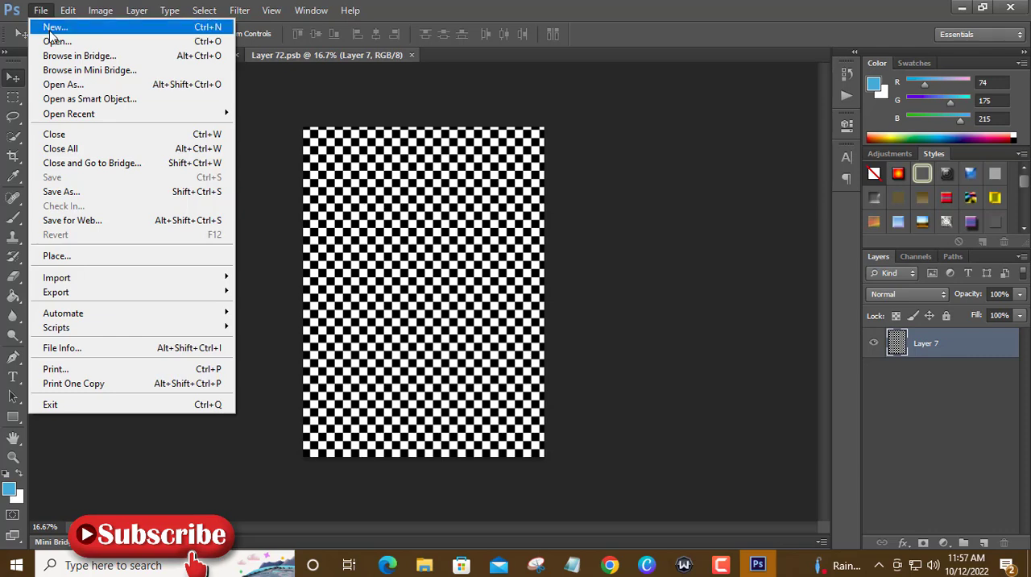
left_click(54, 41)
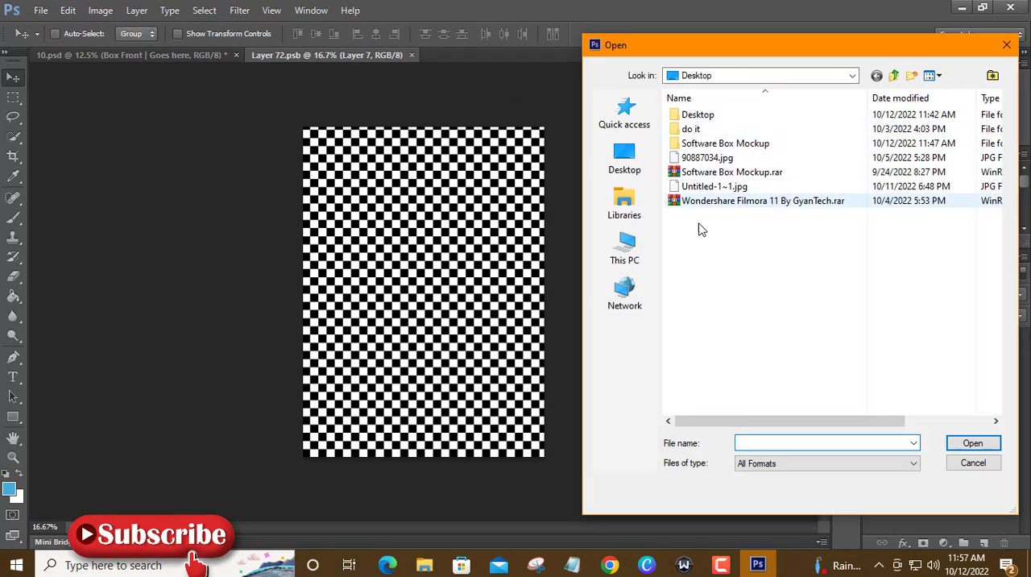
left_click(720, 187)
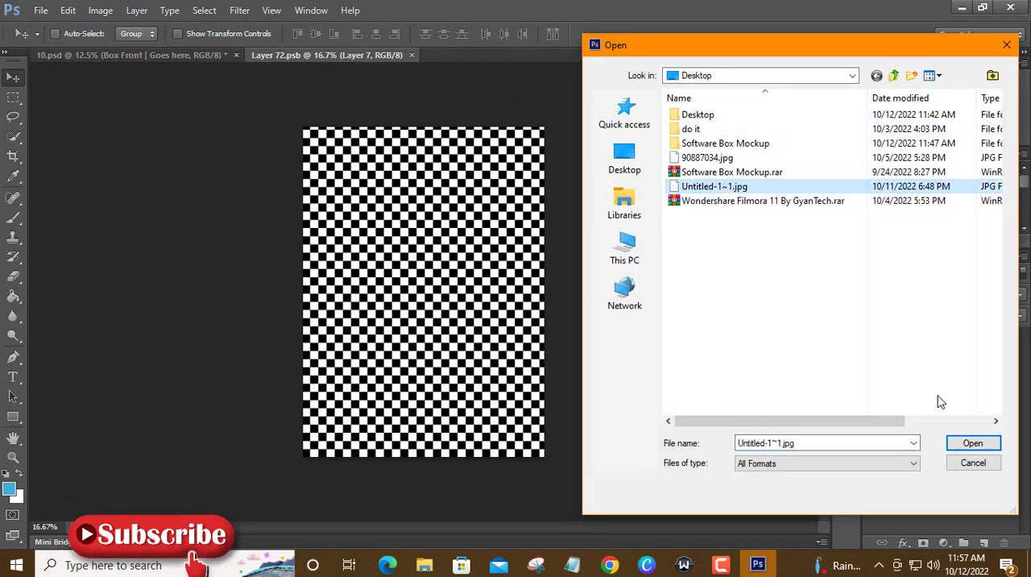
left_click(973, 444)
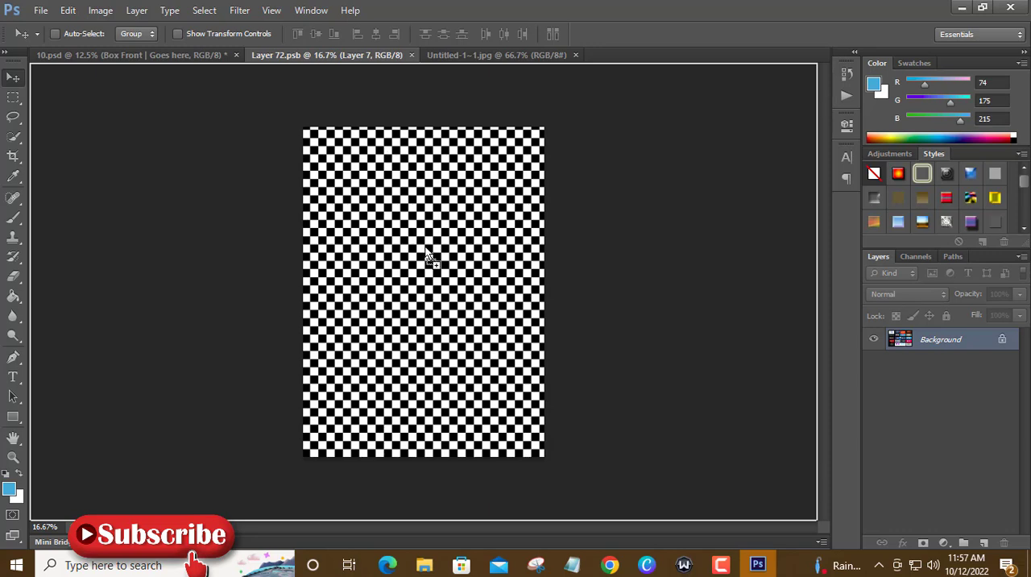
left_click_drag(427, 258, 386, 149)
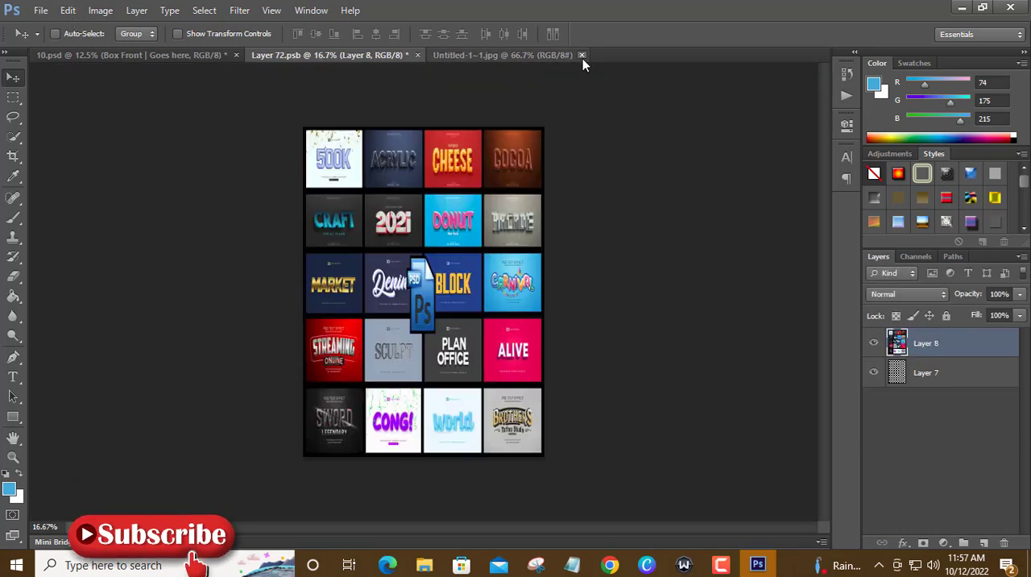
Close Untitled-1~1.jpg, and save and close Layer 72.psb.
left_click(582, 54)
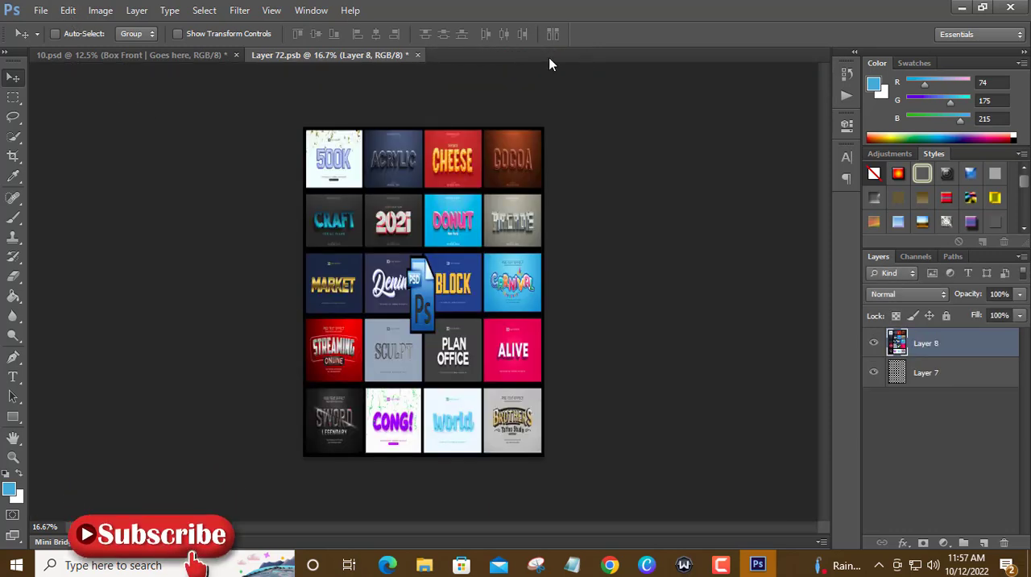
left_click(418, 55)
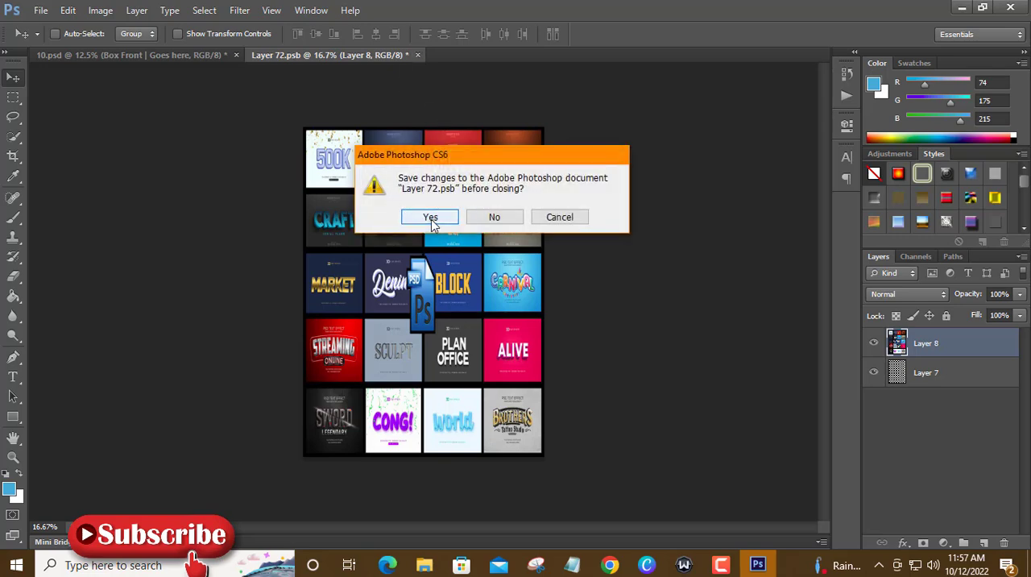
left_click(427, 215)
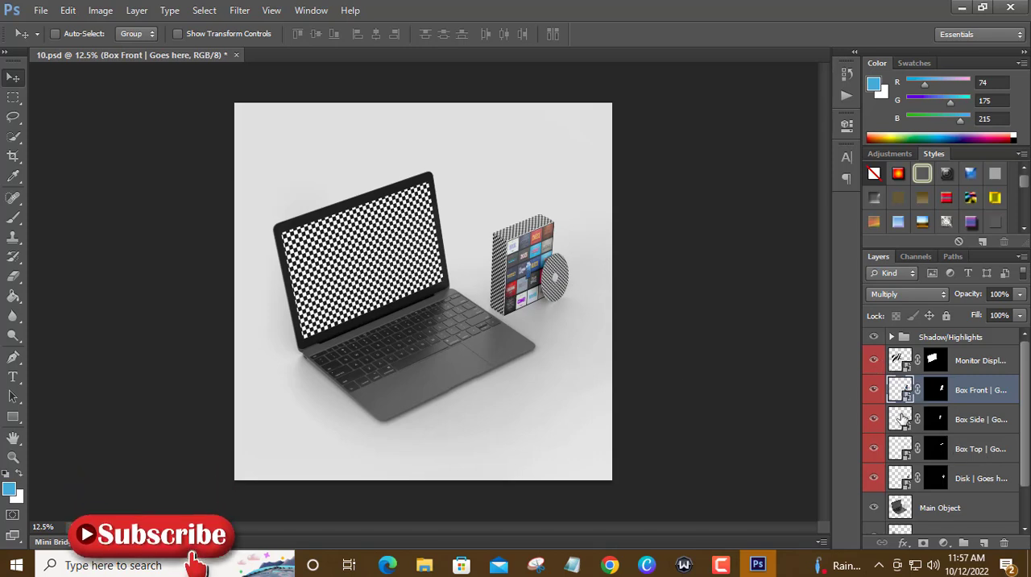
Check which surface the Box Side layer covers, and open that smart object's contents.
left_click(874, 419)
double_click(906, 431)
left_click(610, 248)
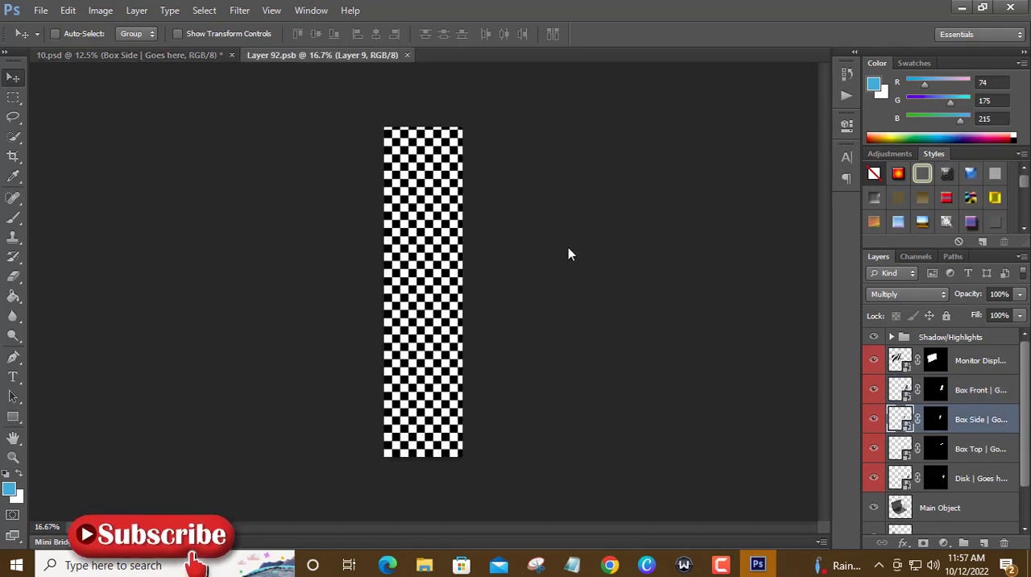
Fill the checkered layer with the light blue foreground color, and save and close Layer 92.psb.
key("b")
key("alt+BackSpace")
left_click(16, 77)
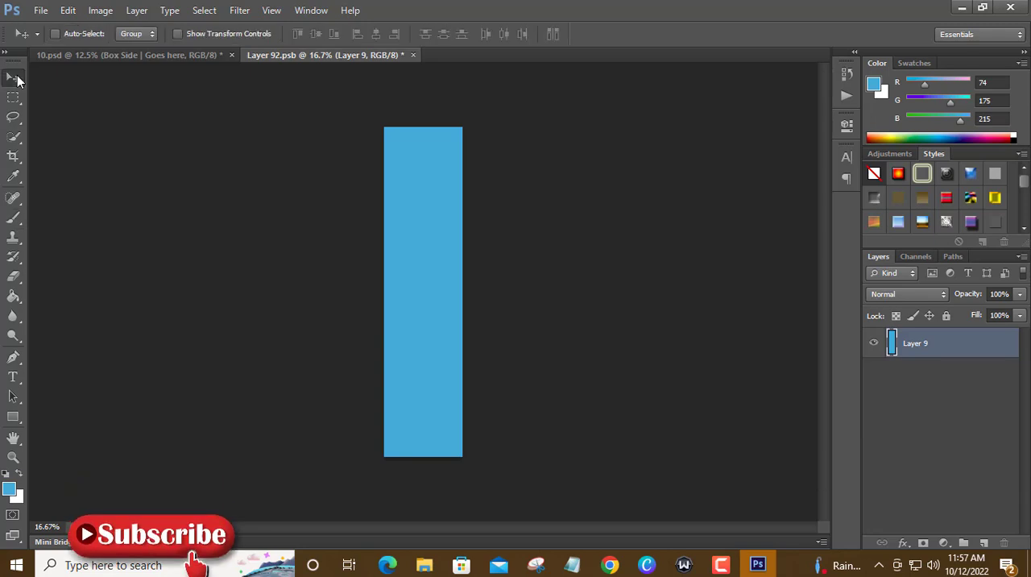
left_click(413, 55)
left_click(442, 219)
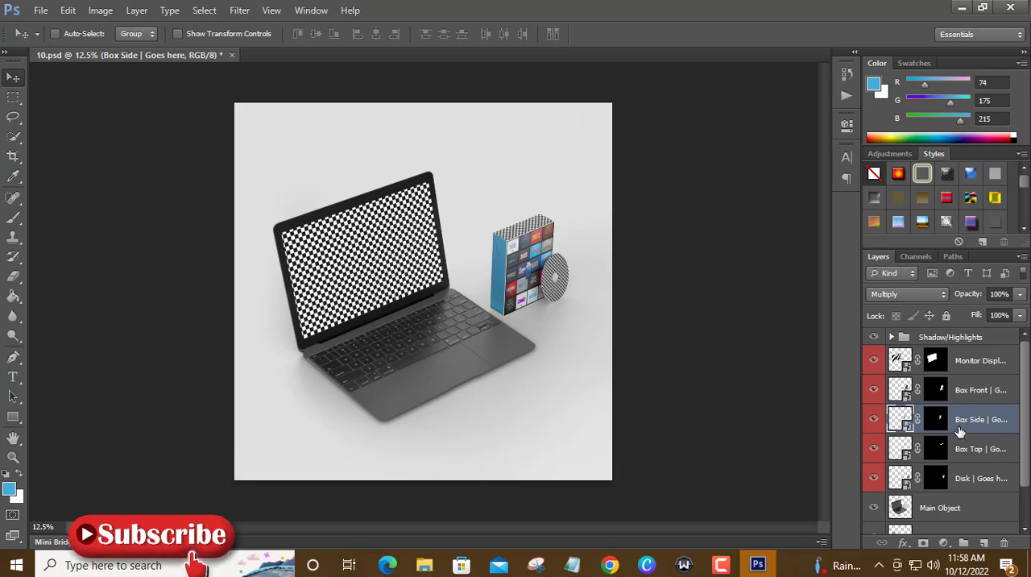
Fill the Box Top smart object's contents with the light blue foreground color, and save and close Layer 83.psb.
double_click(907, 455)
left_click(548, 246)
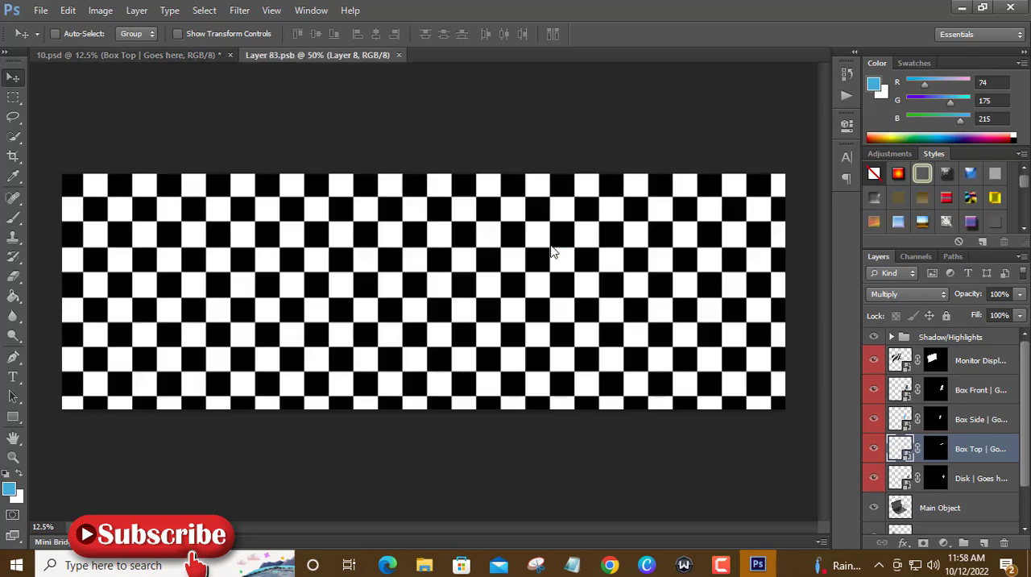
key("b")
key("alt+BackSpace")
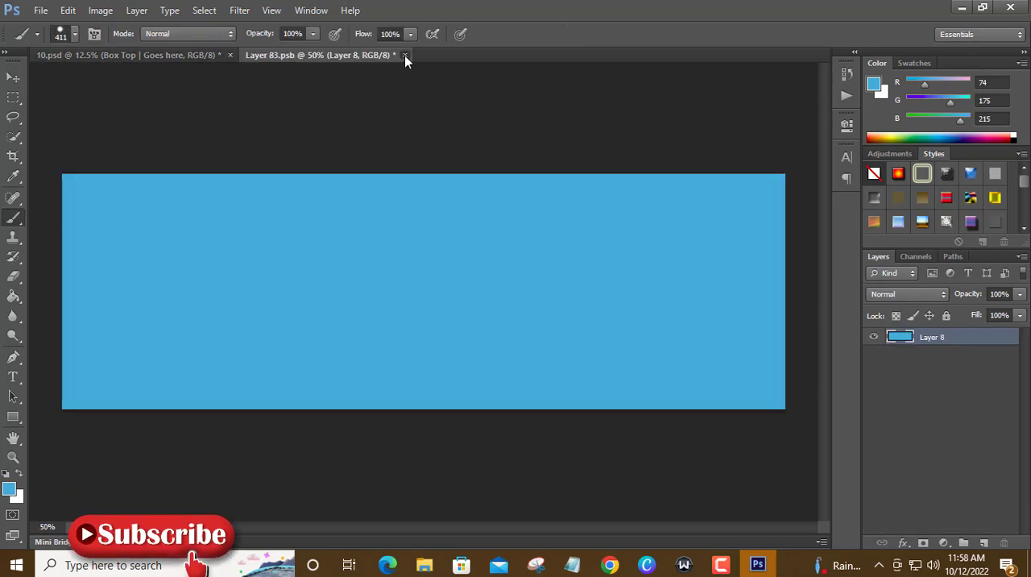
left_click(404, 55)
left_click(421, 219)
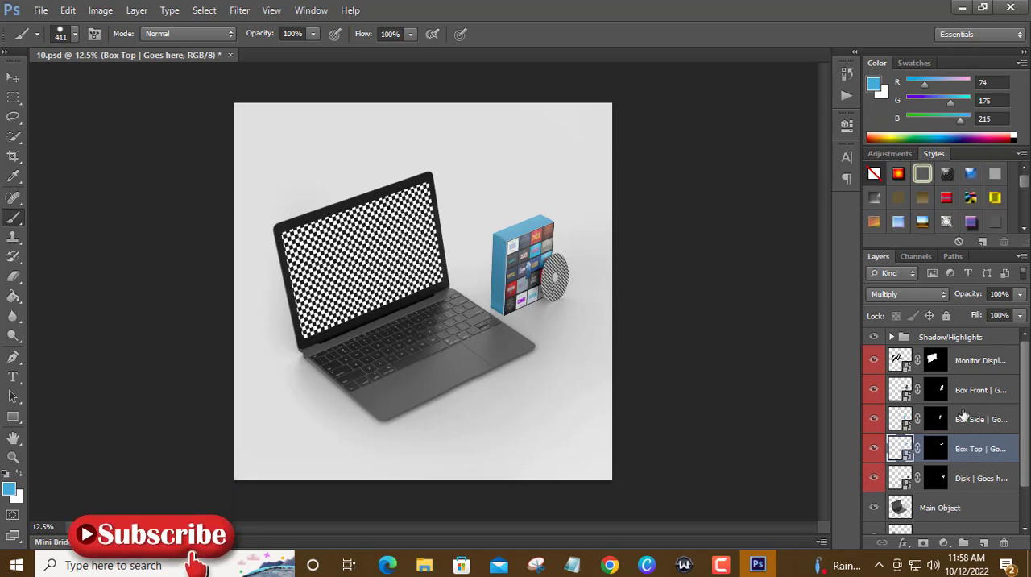
scroll(967, 423, "down", 3)
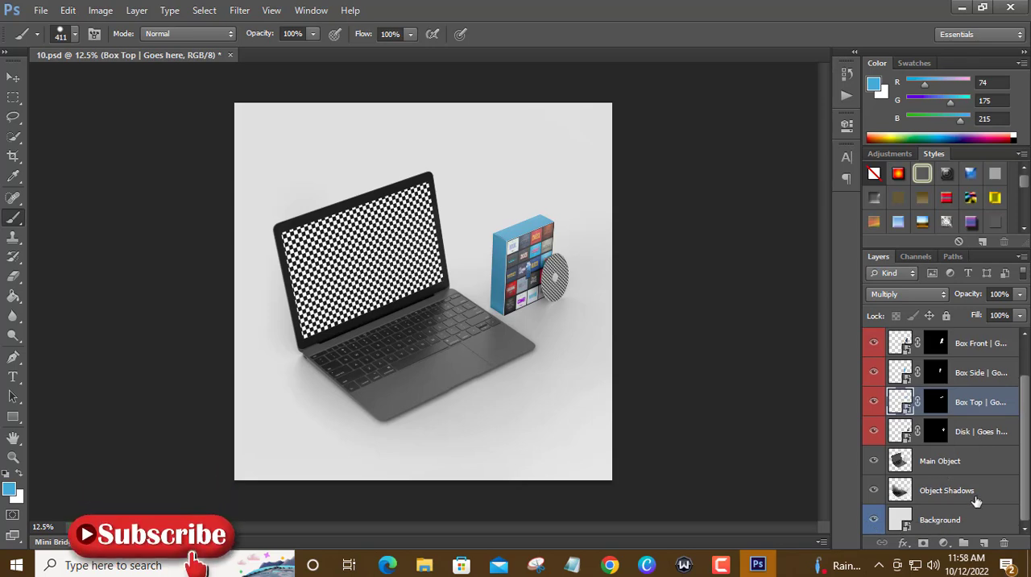
scroll(886, 489, "up", 3)
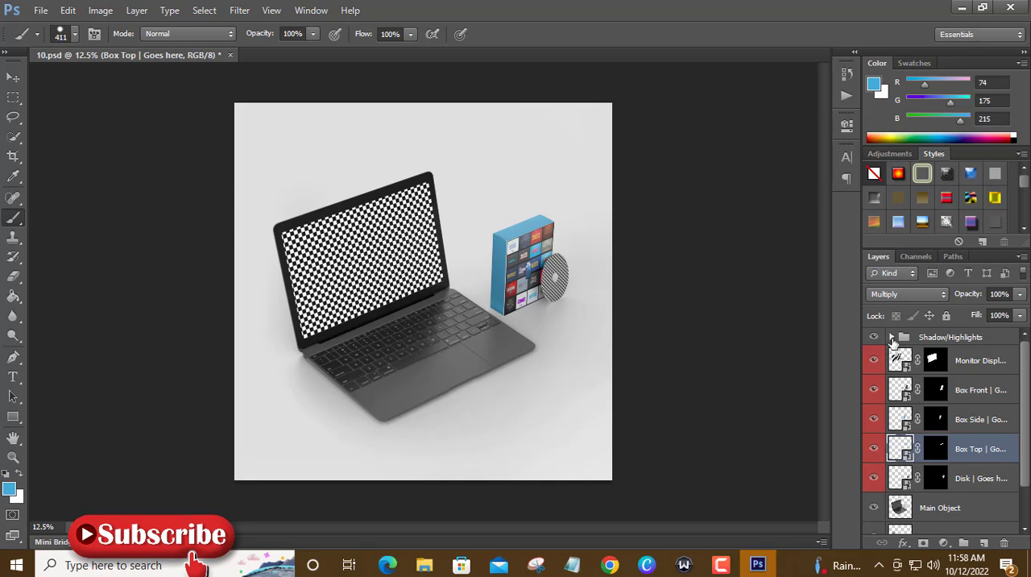
Check which surface the Disk layer covers, and open that smart object's contents.
left_click(876, 481)
double_click(903, 480)
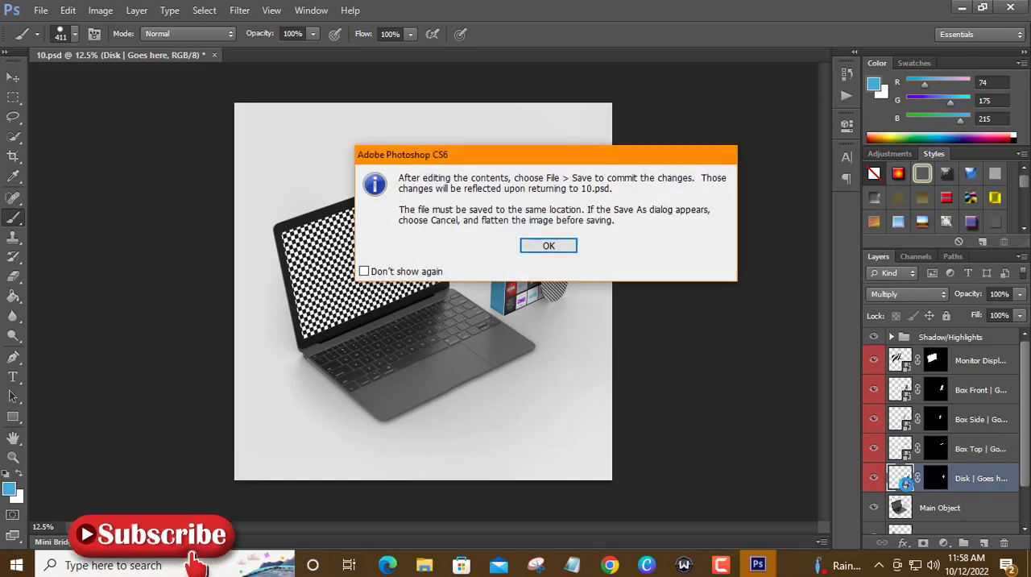
left_click(547, 246)
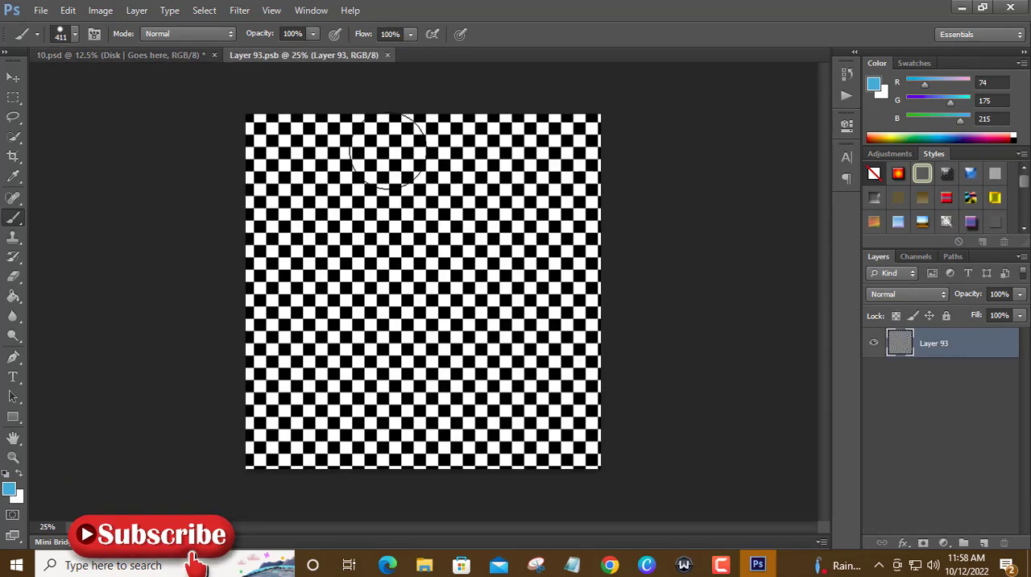
Open Untitled-1~1.jpg from the Desktop and move its artwork into the upper-left corner of Layer 93.psb.
key("ctrl+o")
left_click(721, 187)
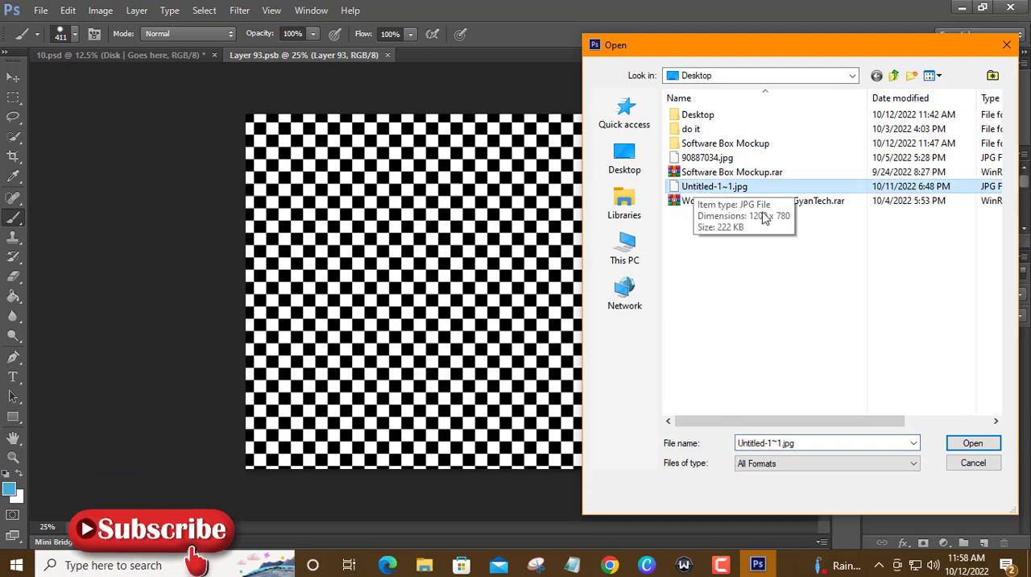
left_click(972, 444)
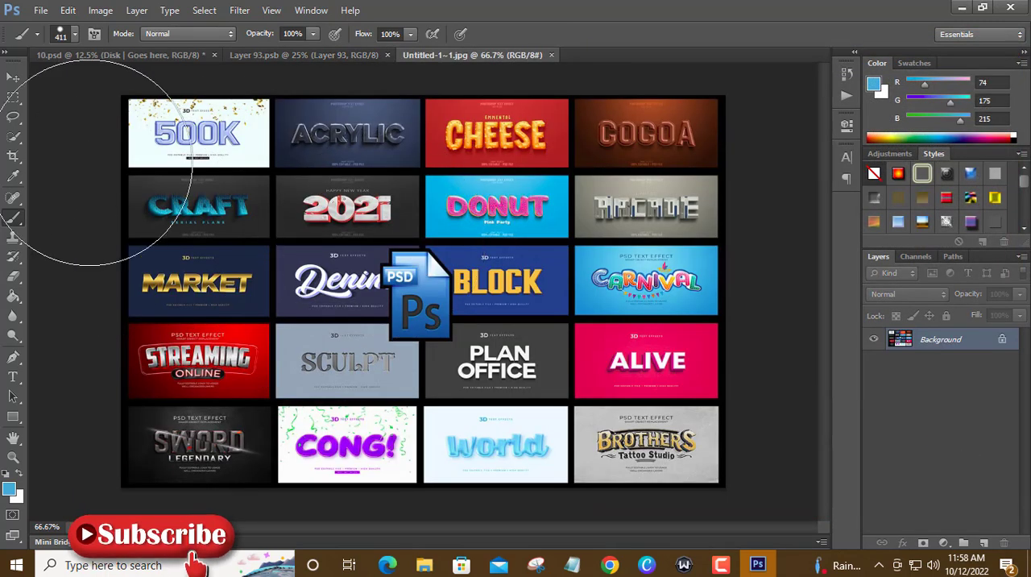
left_click(12, 78)
left_click_drag(334, 75, 379, 109)
Stretch the artwork with Free Transform to cover the whole canvas, and save and close Layer 93.psb.
left_click(69, 10)
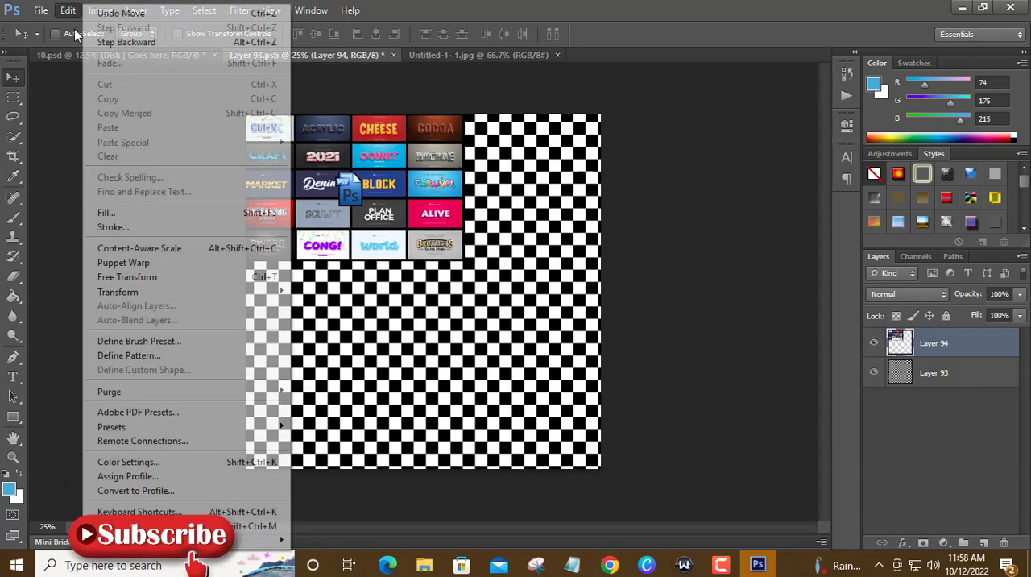
left_click(161, 274)
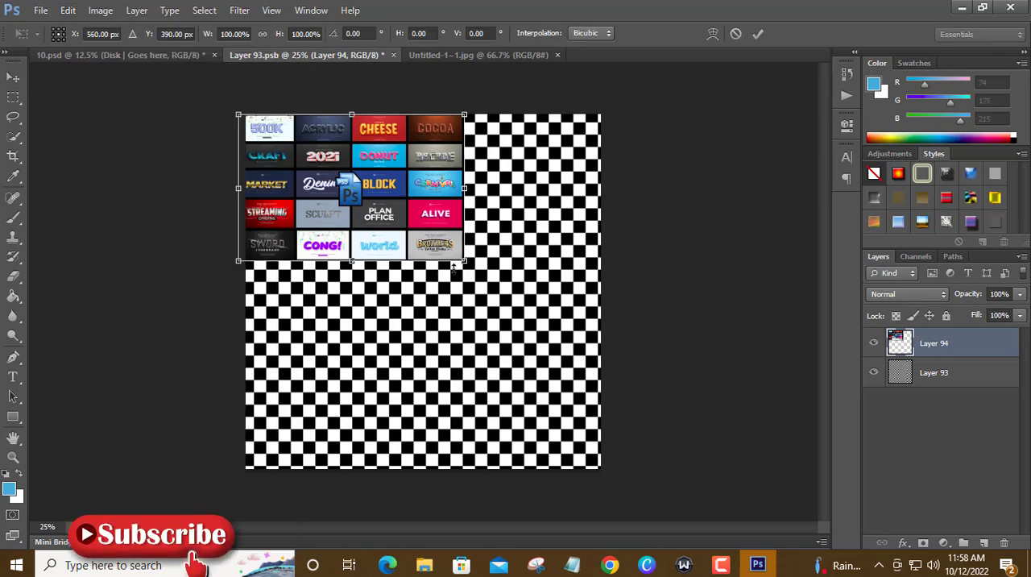
left_click_drag(465, 262, 600, 468)
key("Return")
left_click(394, 54)
left_click(435, 218)
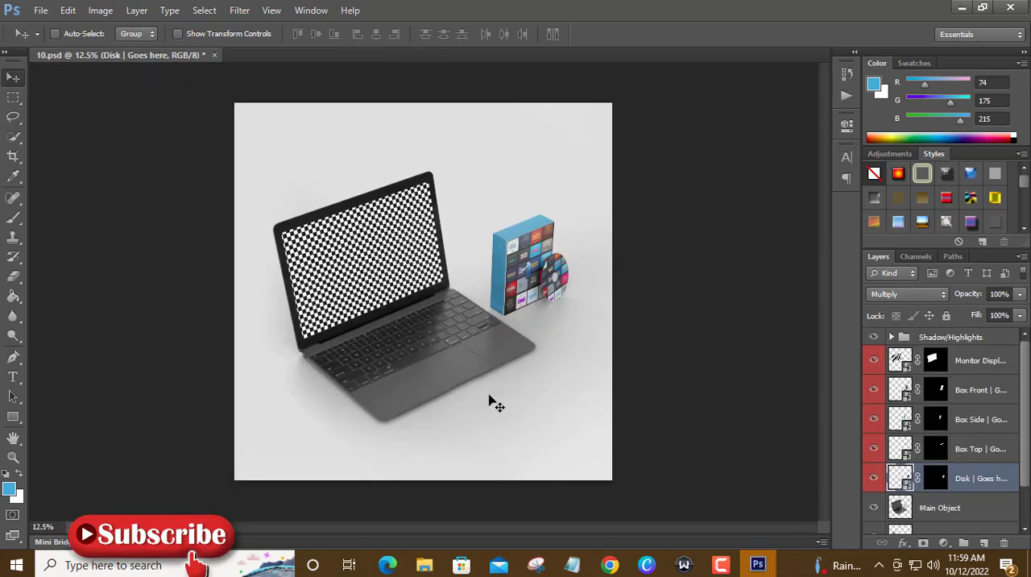
Hide and show the Main Object layer to check what it contains, and look through the remaining layers.
scroll(975, 490, "down", 1)
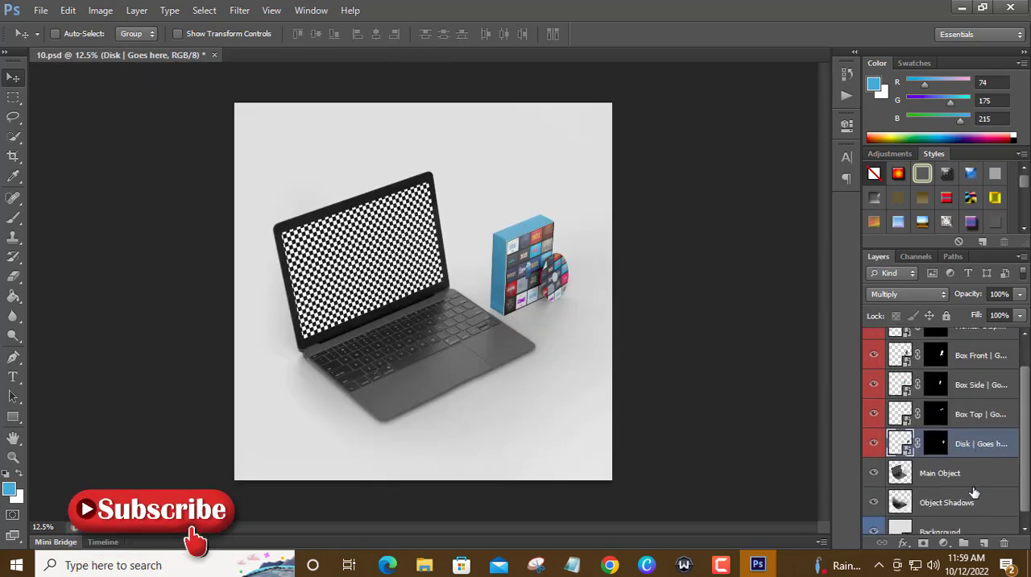
left_click(874, 474)
left_click(874, 473)
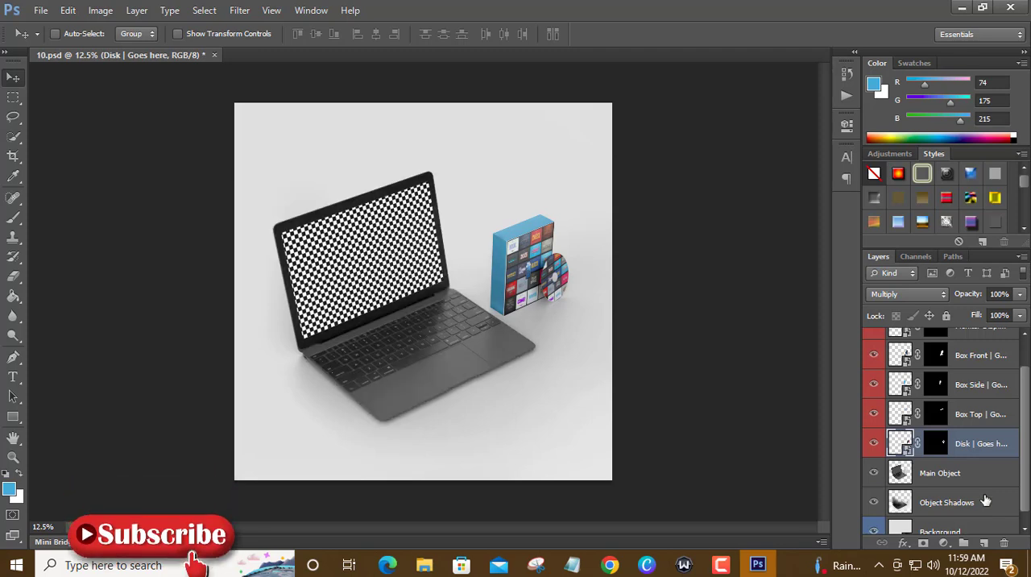
scroll(985, 501, "down", 1)
scroll(884, 505, "up", 2)
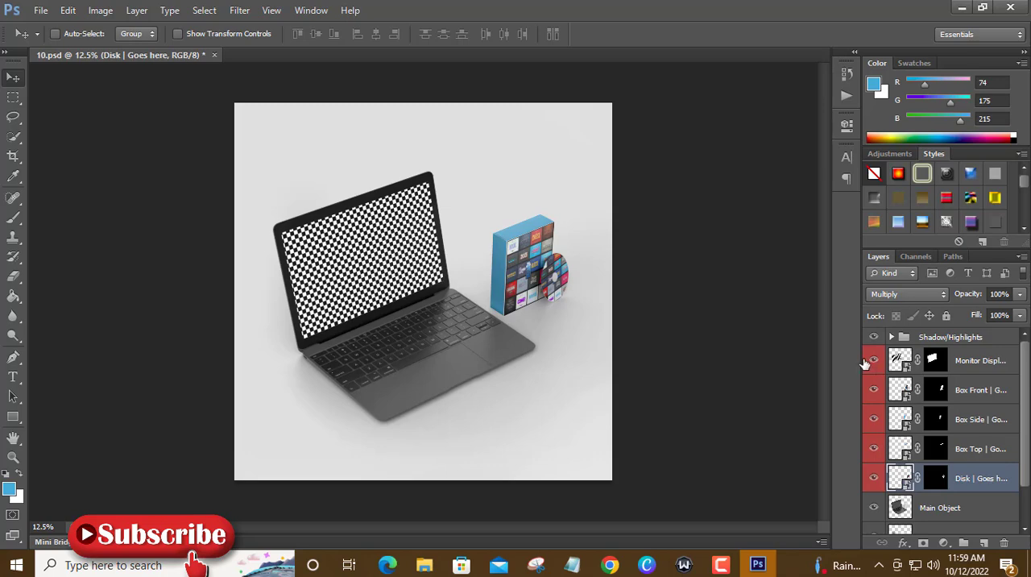
Open the Monitor Display smart object's contents and the Untitled-1~1.jpg image from the Desktop.
double_click(902, 369)
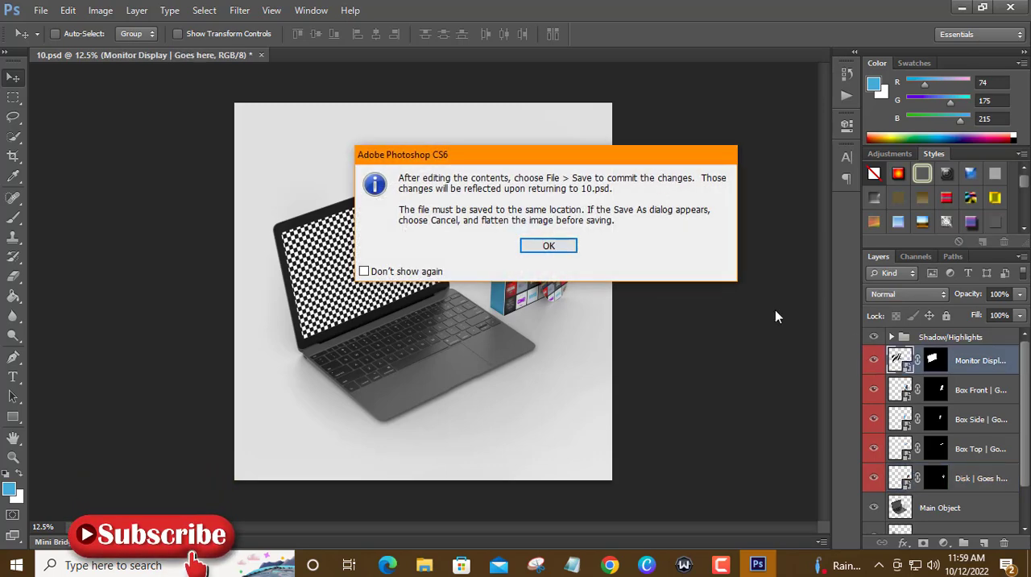
left_click(549, 246)
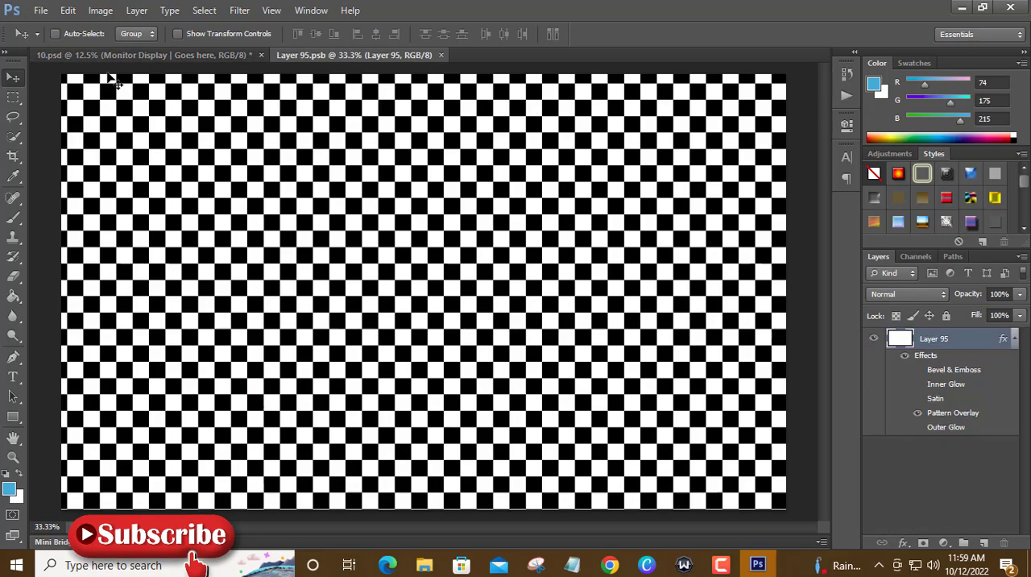
left_click(40, 9)
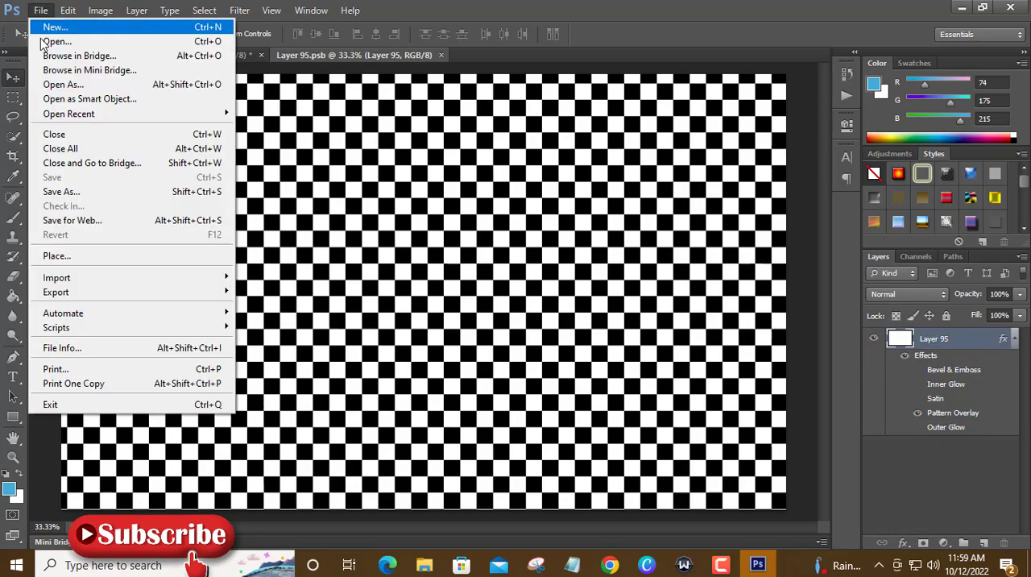
left_click(48, 37)
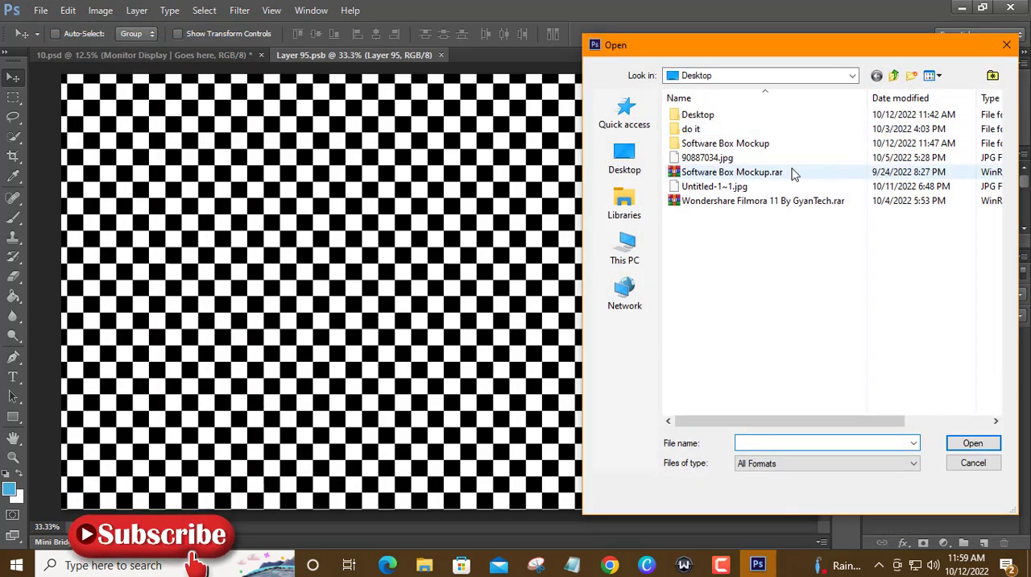
left_click(712, 187)
left_click(973, 443)
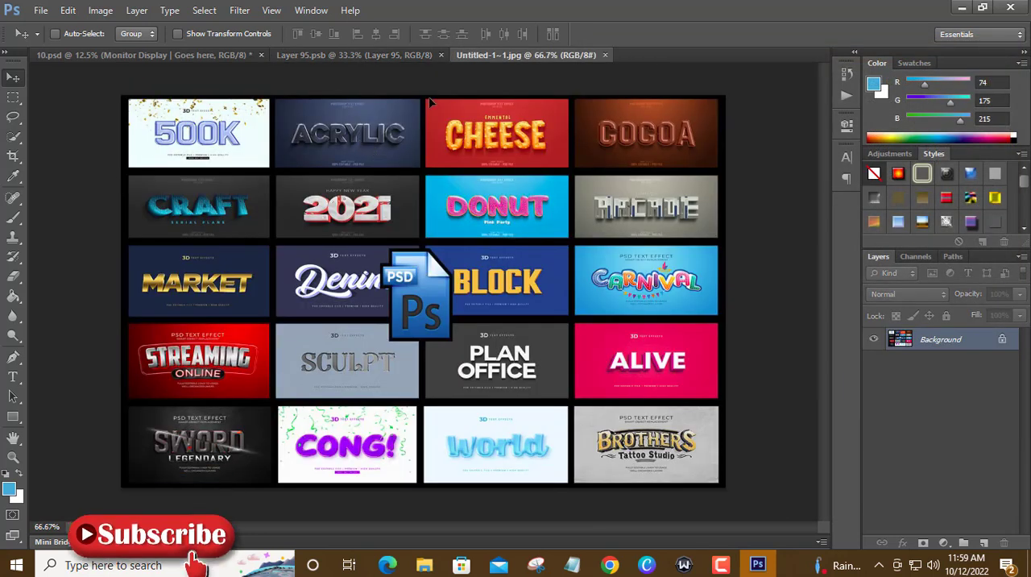
Move the artwork into the upper-left corner of Layer 95.psb and stretch it to fill the canvas, about 240% wide and 222% high.
left_click_drag(358, 57, 419, 265)
left_click_drag(262, 128, 240, 181)
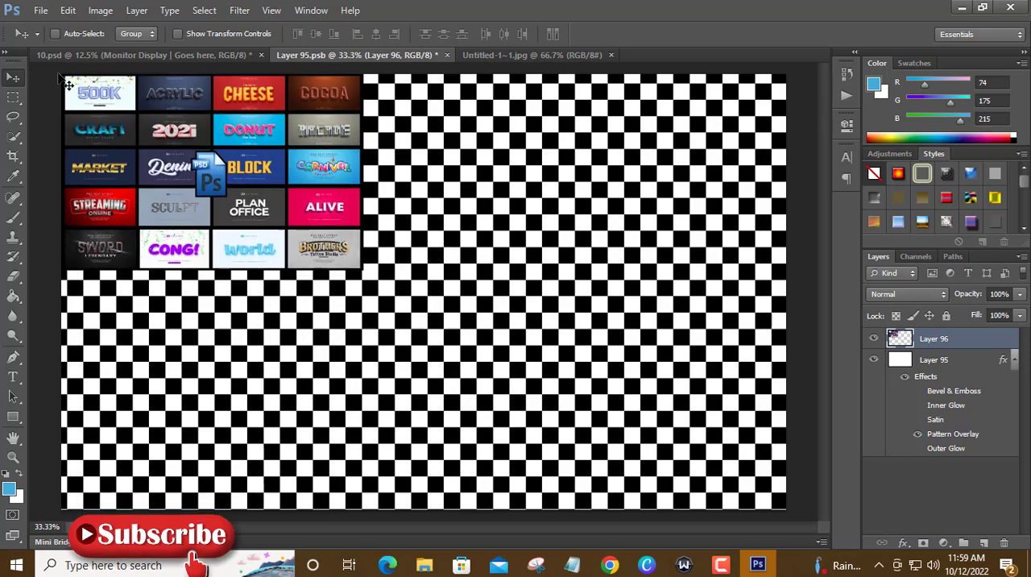
left_click(68, 10)
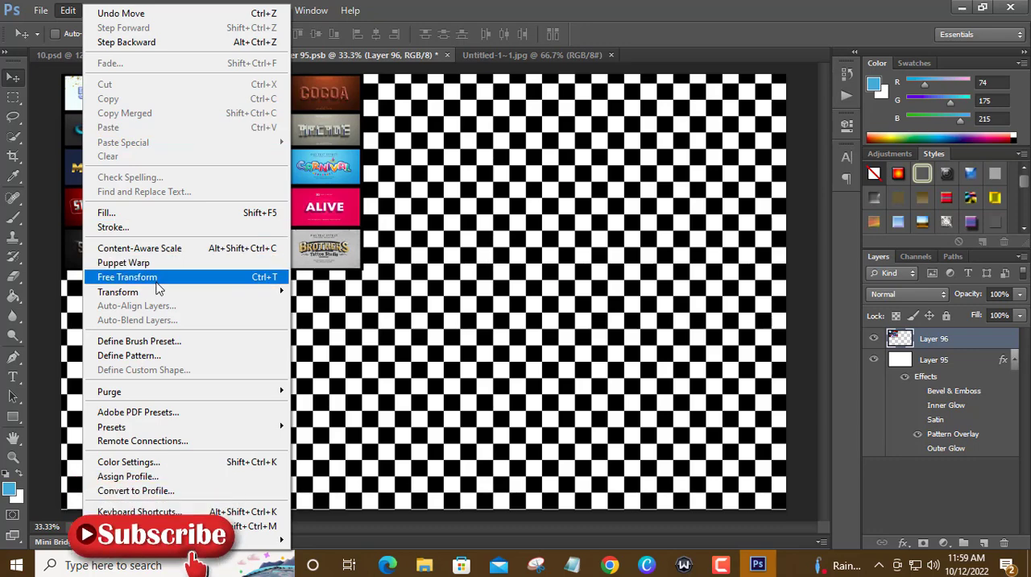
left_click(120, 272)
left_click_drag(366, 274, 789, 518)
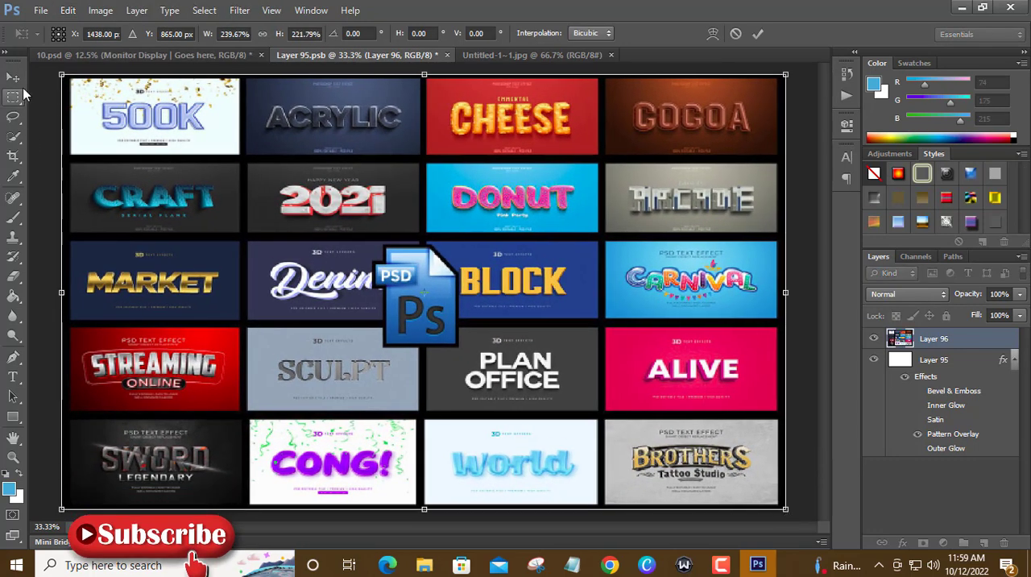
left_click(12, 78)
left_click(436, 218)
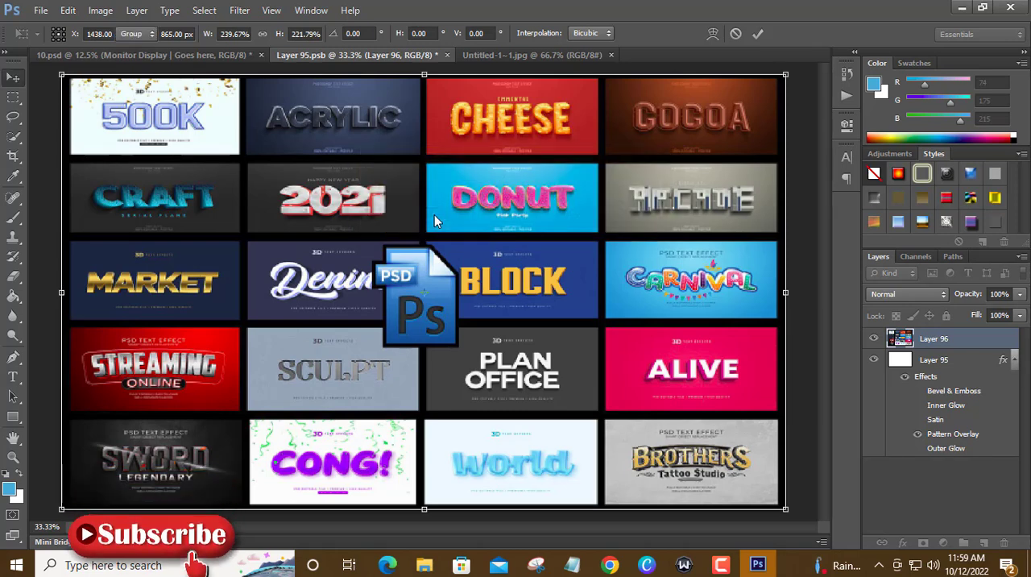
Close Untitled-1~1.jpg, and save and close Layer 95.psb.
left_click(610, 56)
left_click(448, 55)
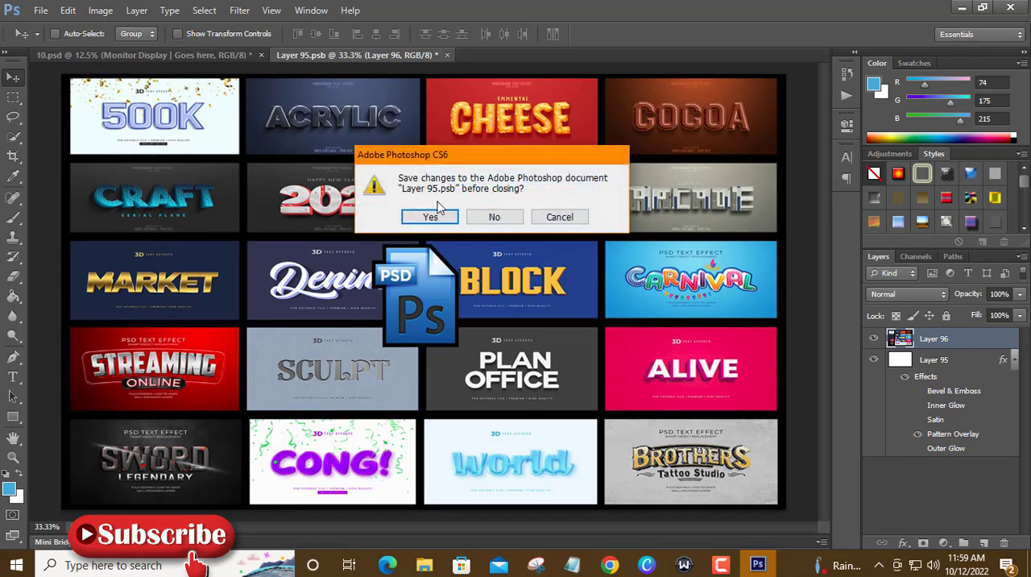
left_click(438, 218)
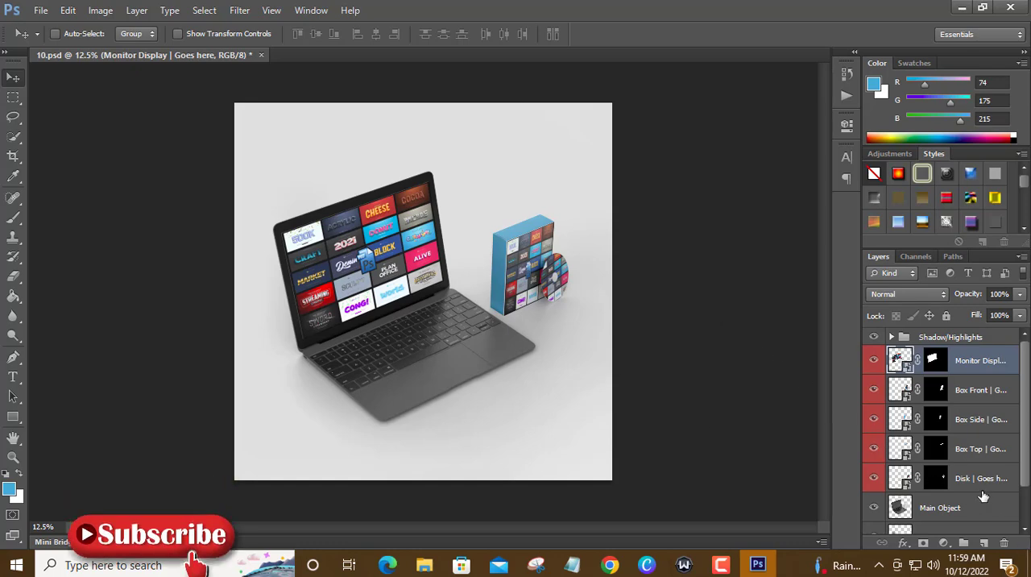
Fill the Background smart object's contents with the light blue foreground color, and save and close Layer 13.psb.
scroll(983, 501, "down", 2)
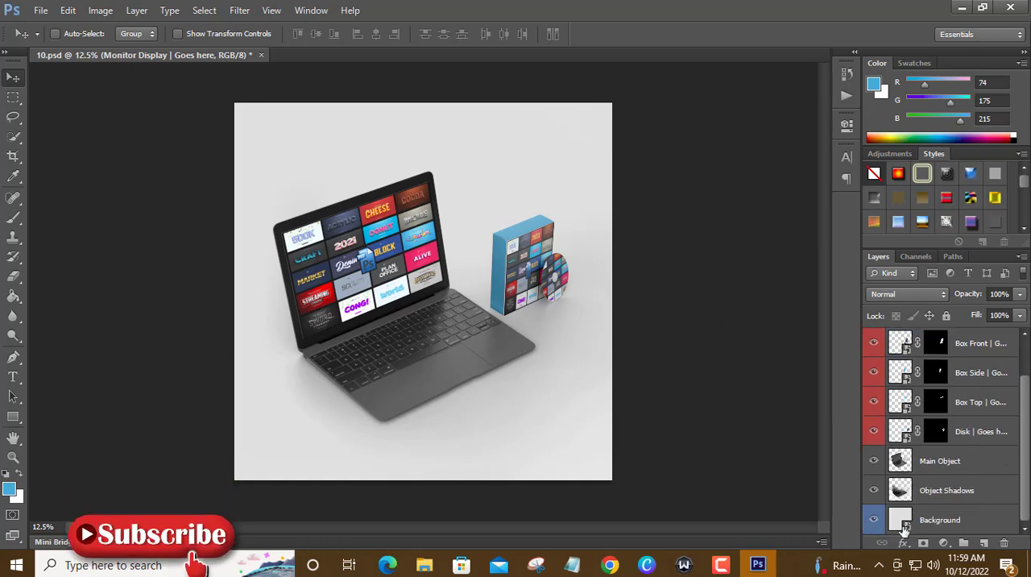
double_click(902, 522)
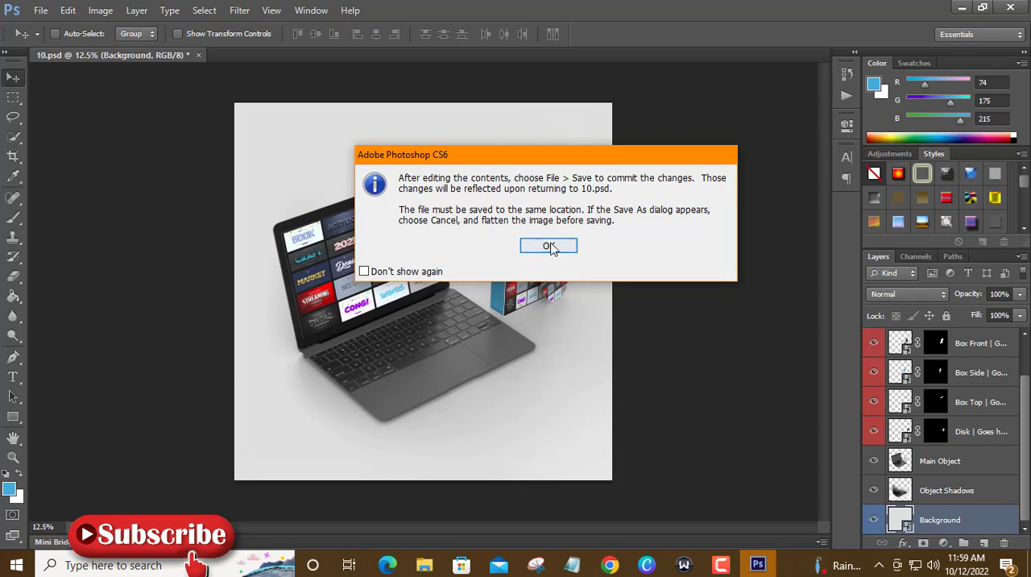
left_click(549, 246)
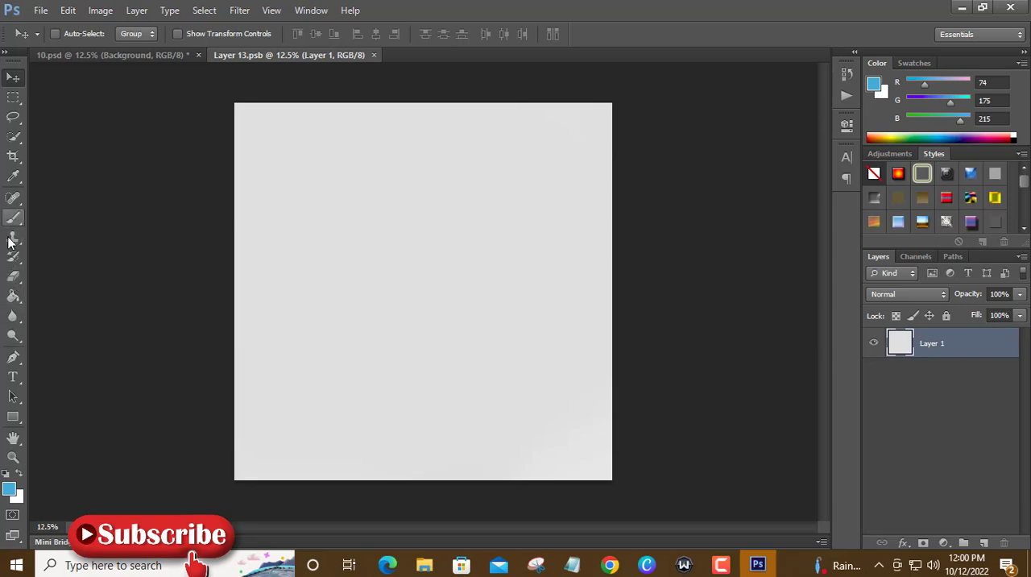
left_click(13, 298)
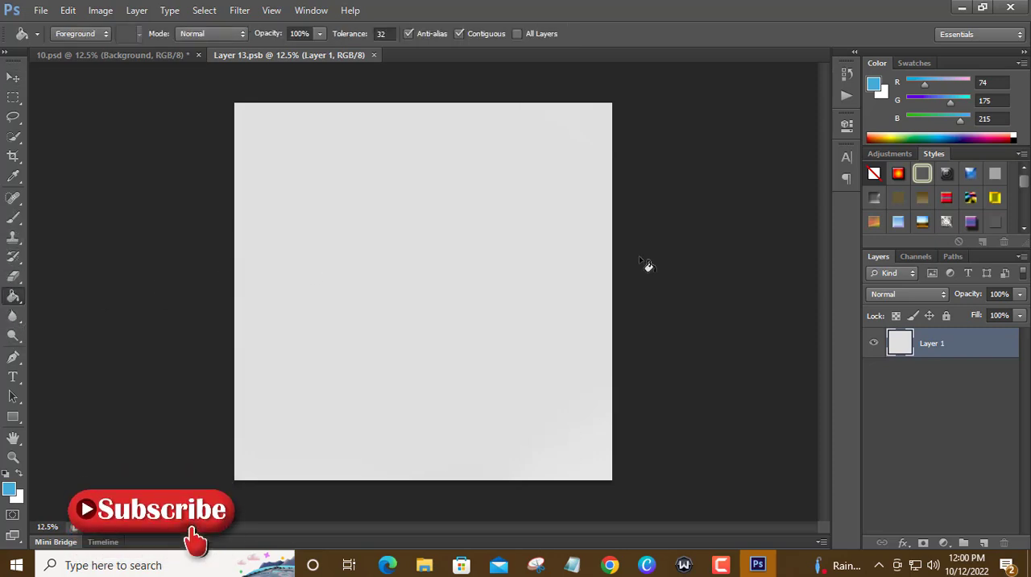
left_click(448, 291)
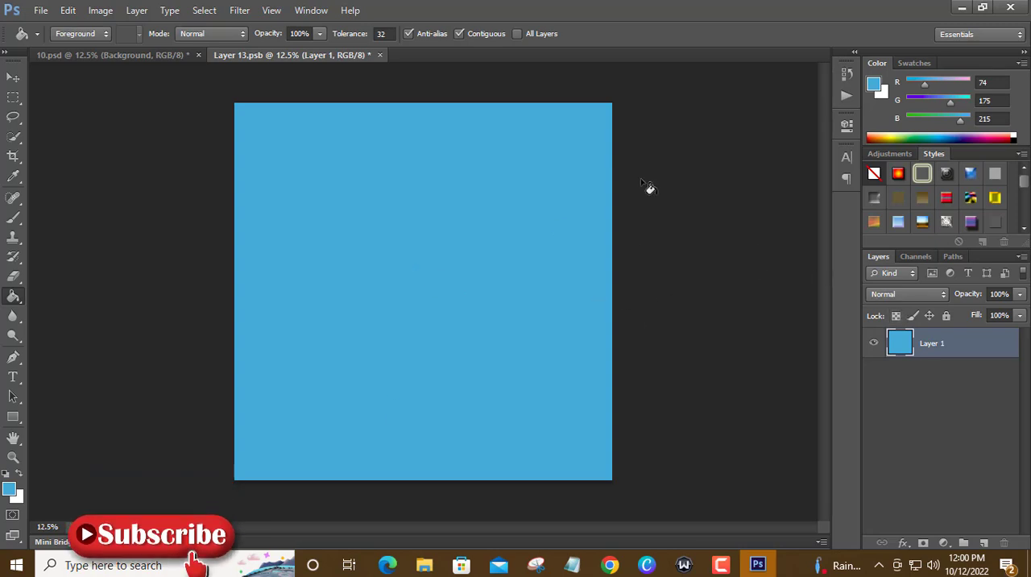
left_click(380, 55)
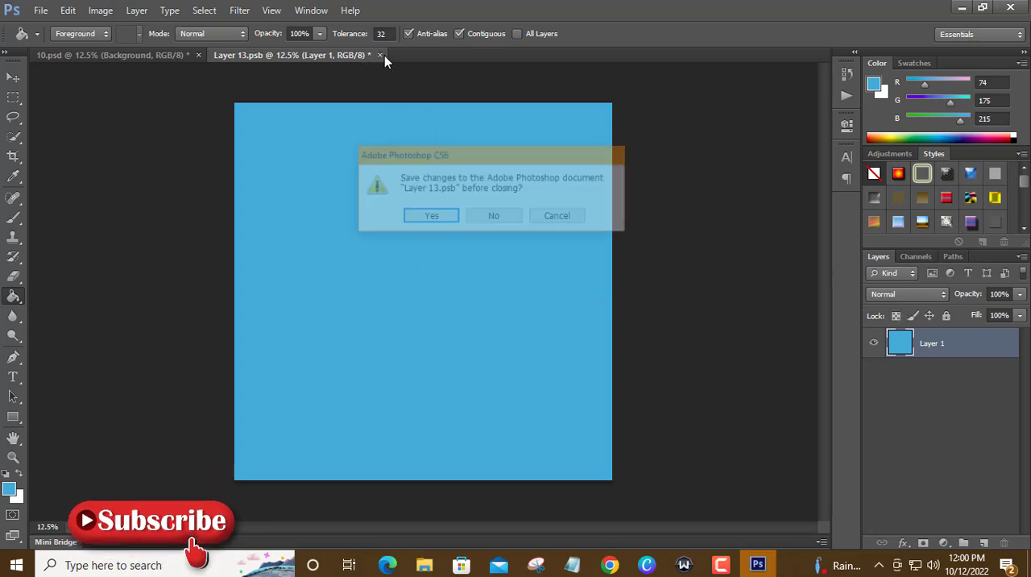
left_click(432, 217)
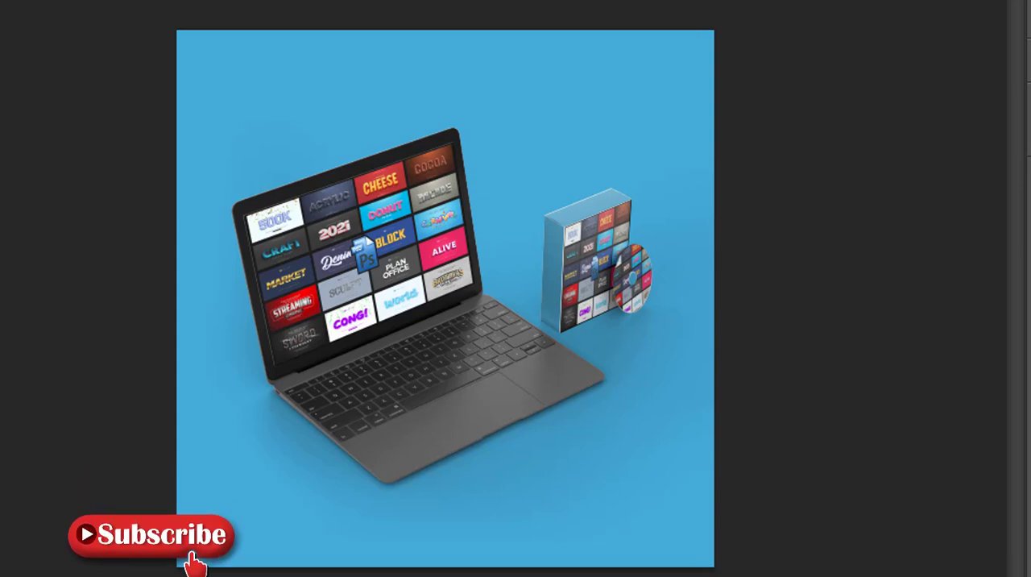
Examine the laptop display, box and disk artwork of the 10.psd mockup up close.
left_click(740, 321)
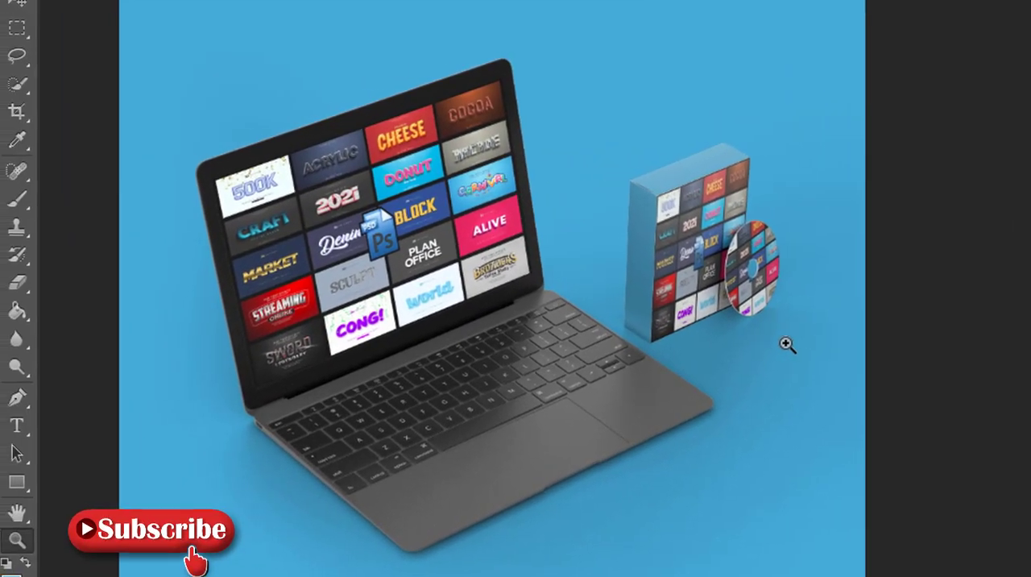
left_click(628, 344)
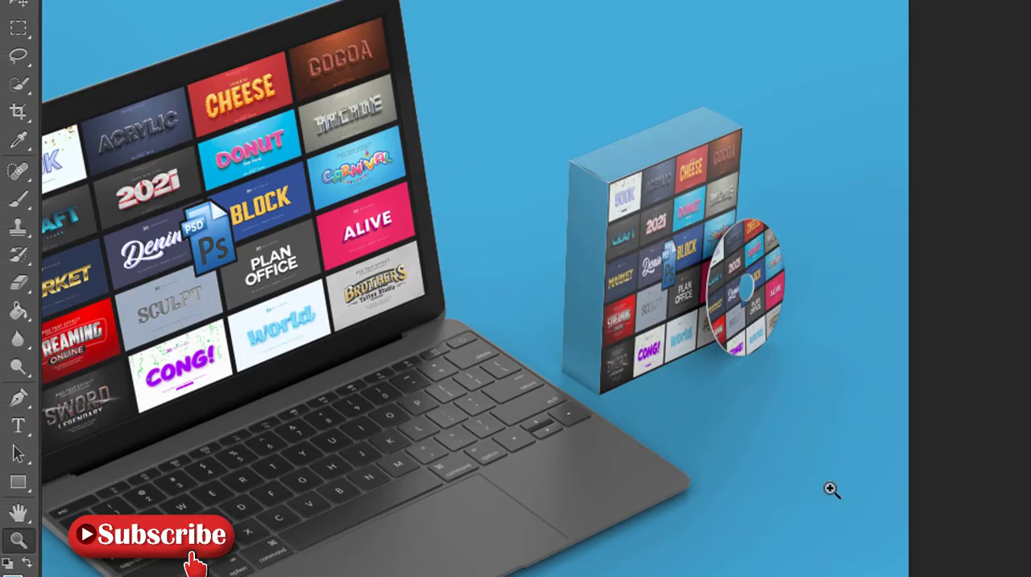
scroll(516, 289, "left", 3)
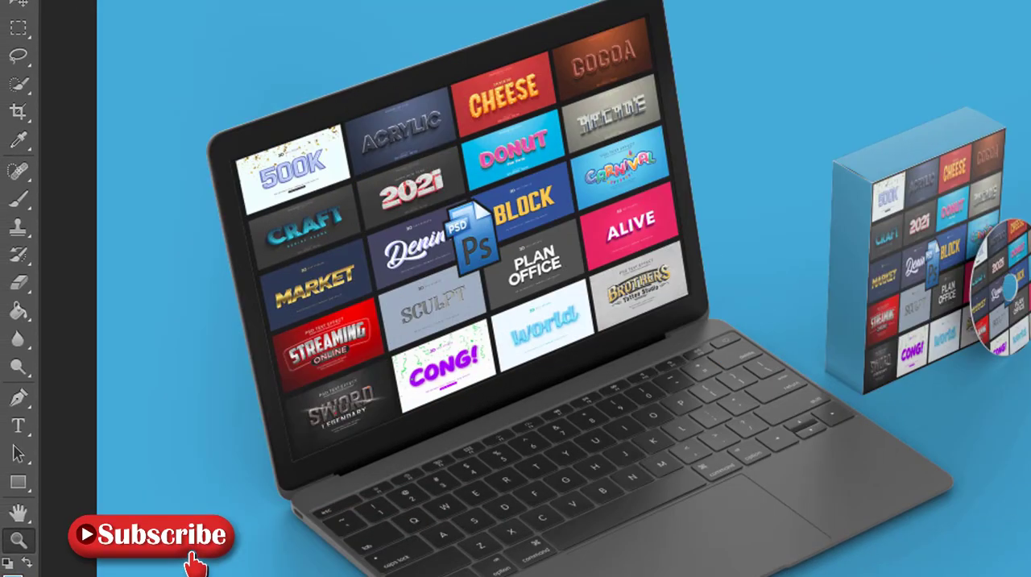
right_click(947, 455)
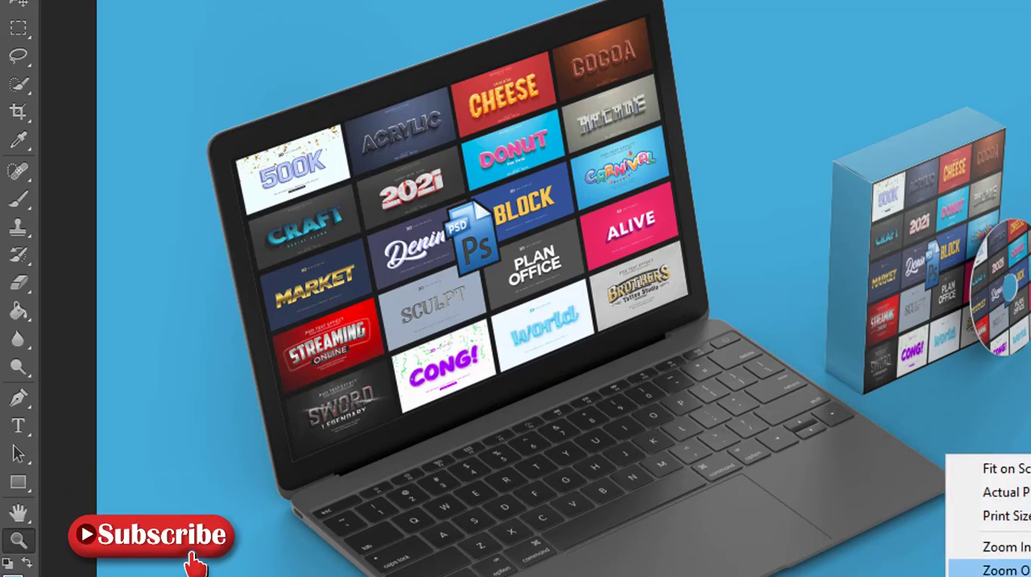
left_click(999, 569)
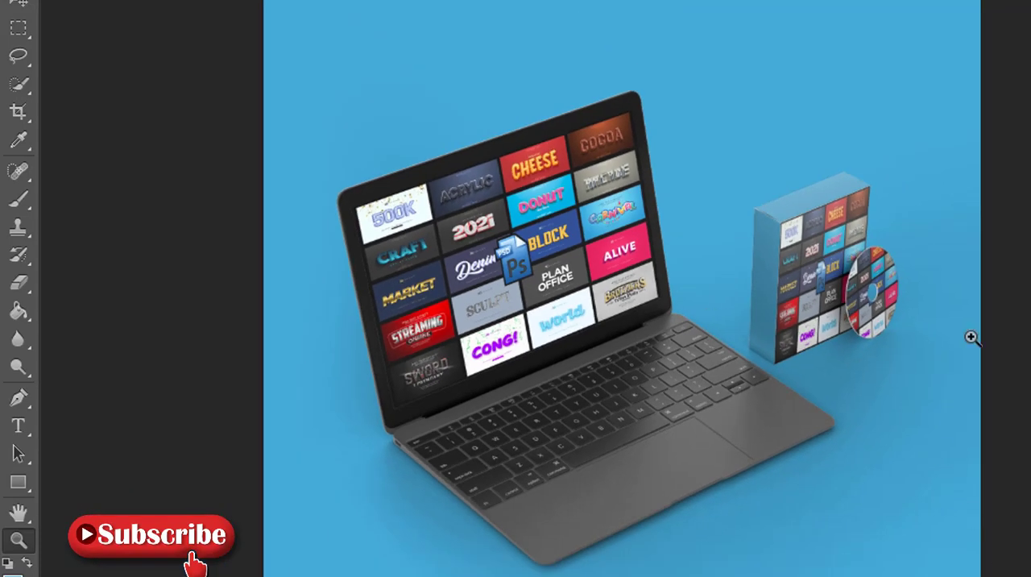